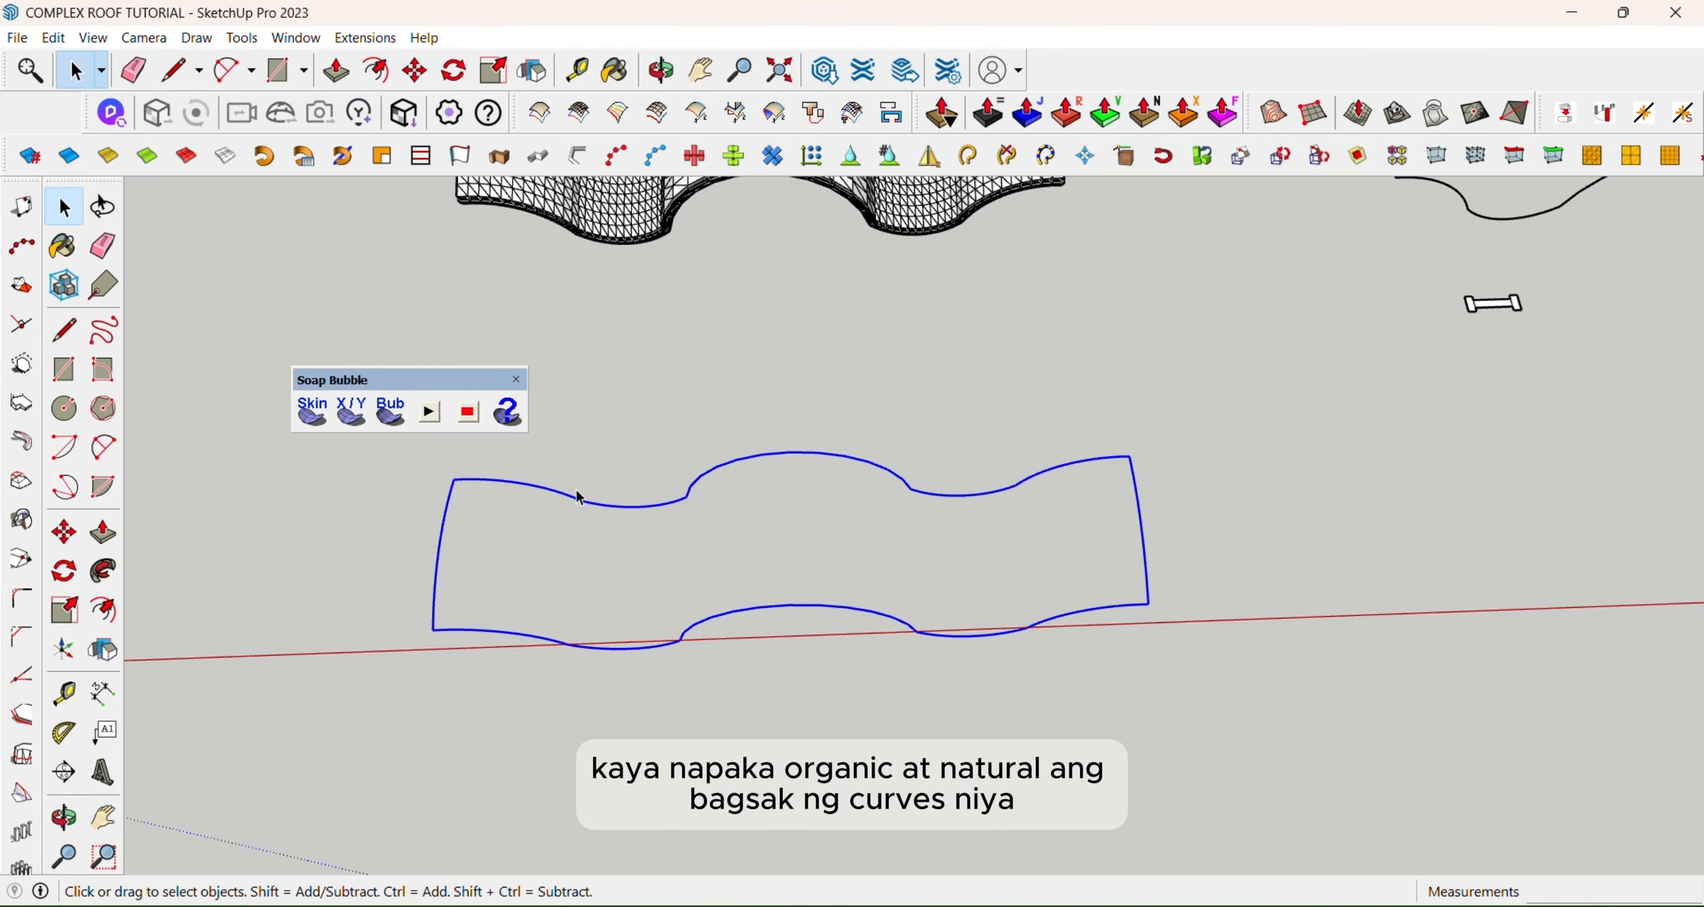
pyautogui.click(378, 575)
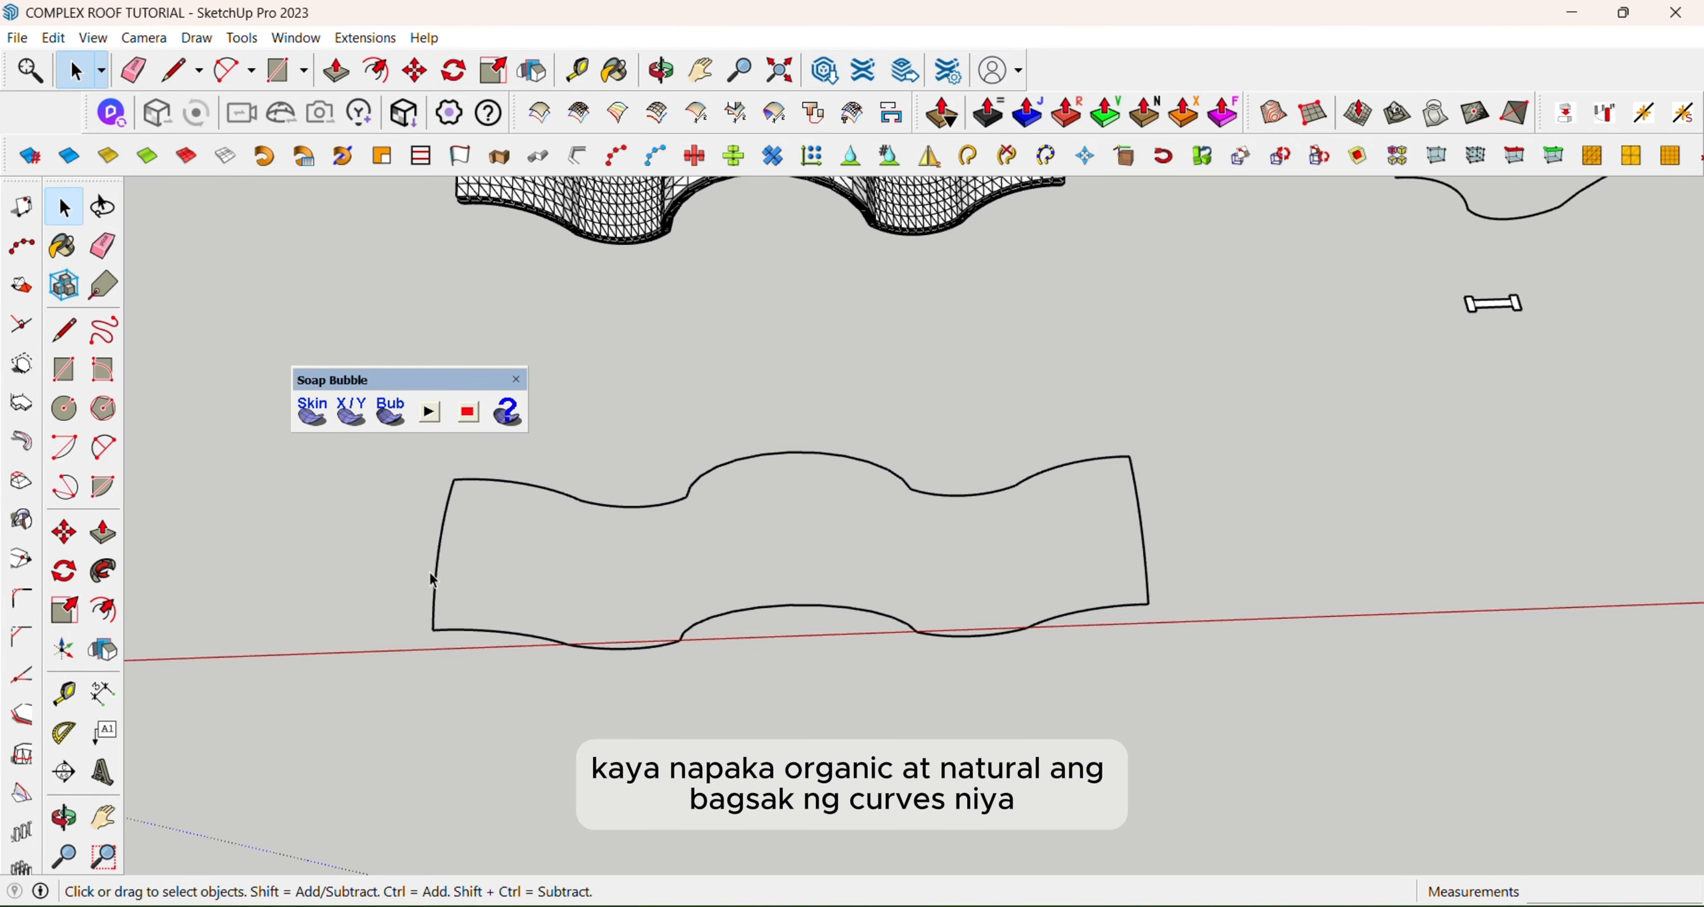
pyautogui.click(434, 578)
pyautogui.click(394, 571)
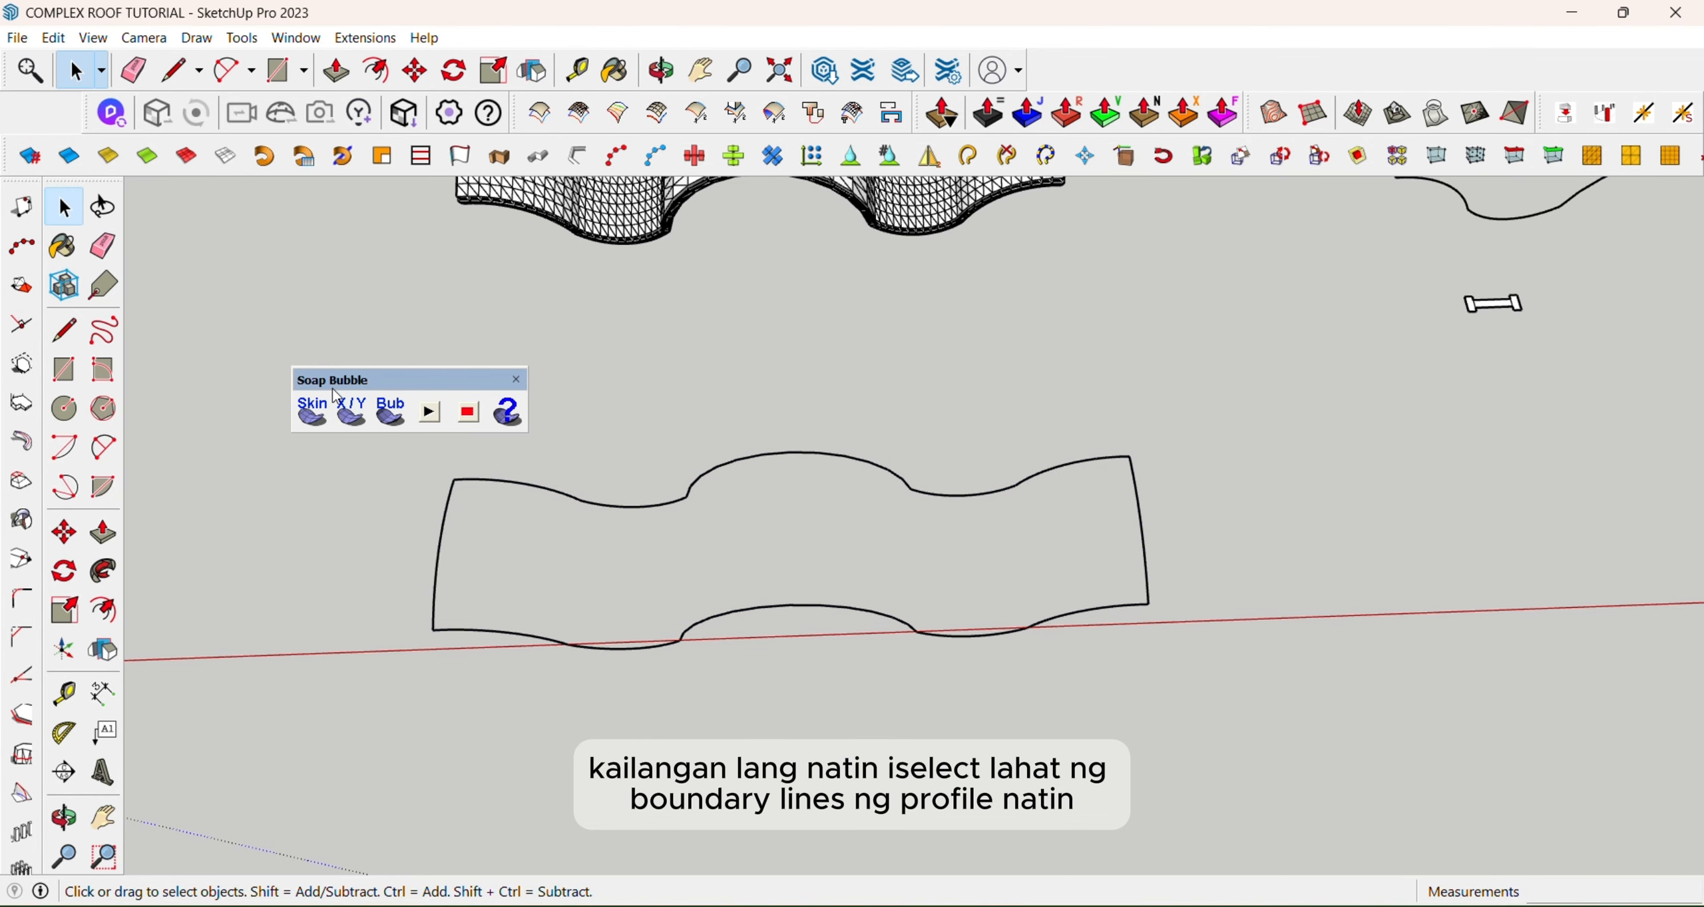
pyautogui.scroll(-2, 751, 574)
pyautogui.scroll(3, 746, 571)
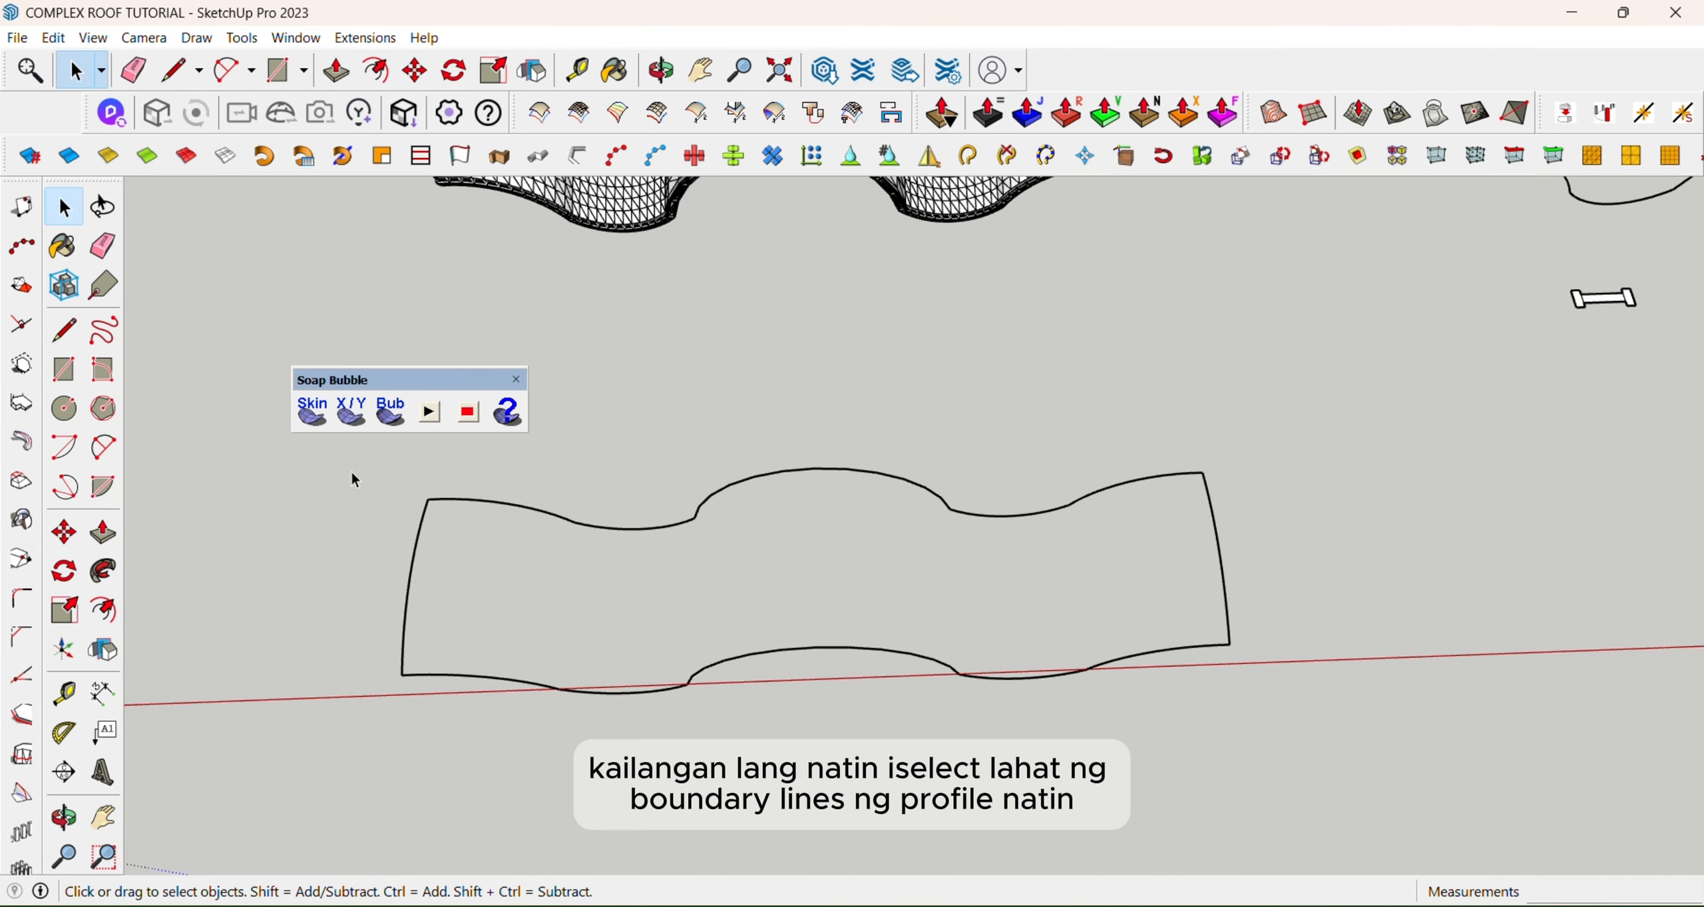
pyautogui.click(312, 412)
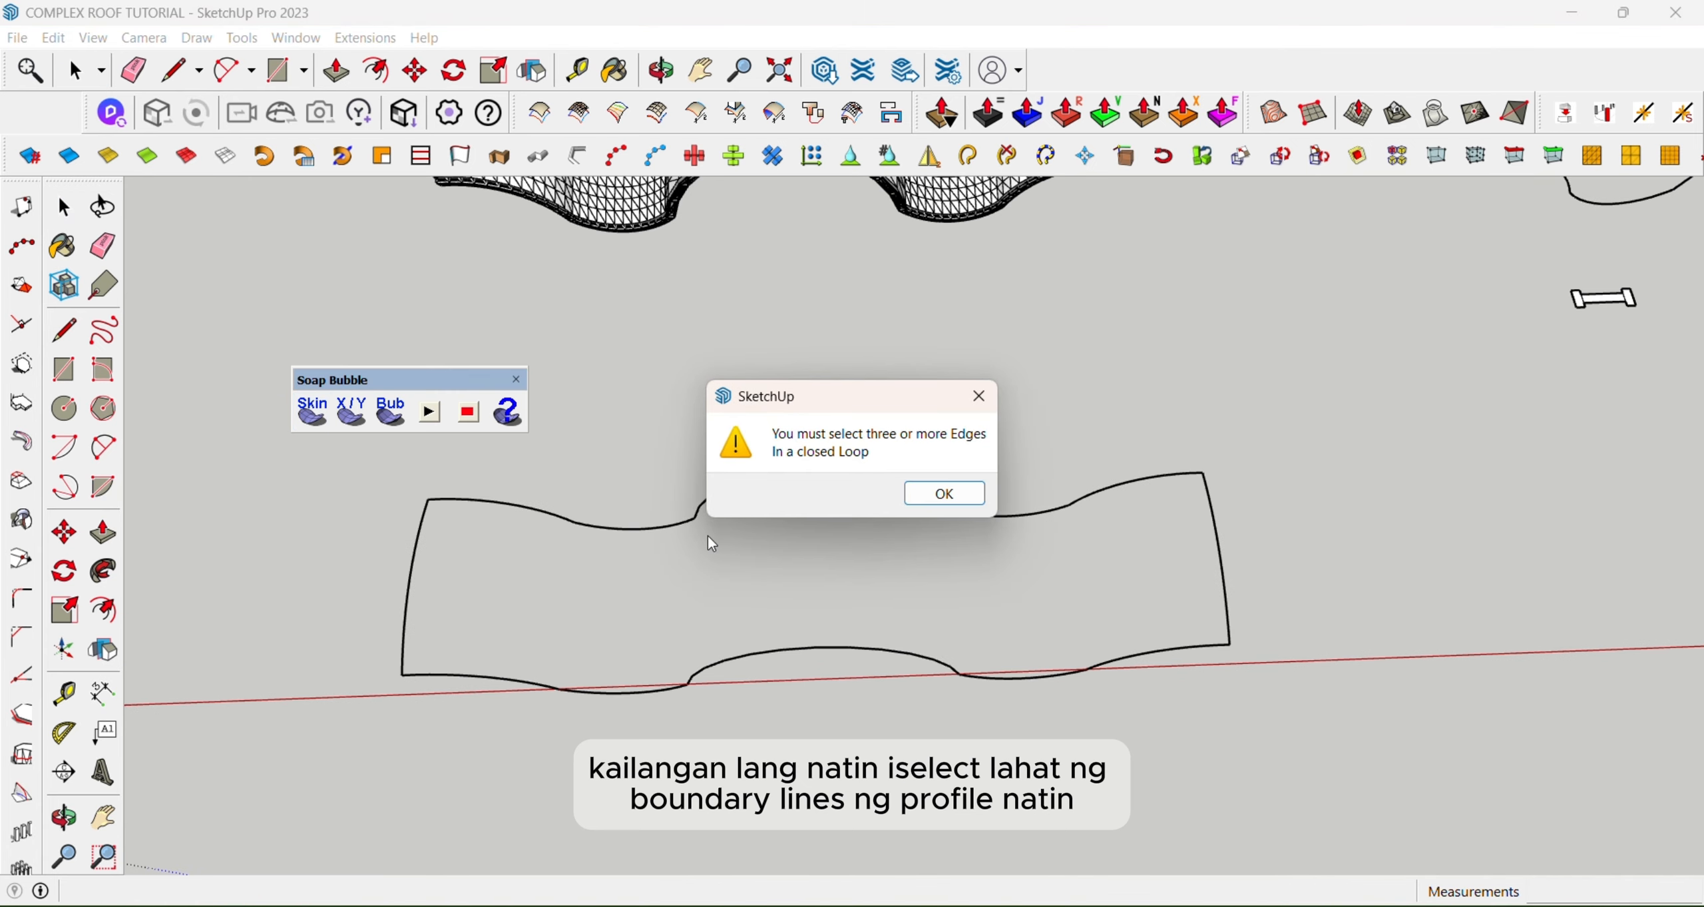
pyautogui.click(956, 501)
# Select the closed wavy boundary loop and generate a soap skin across it with 35 divisions
pyautogui.click(945, 508)
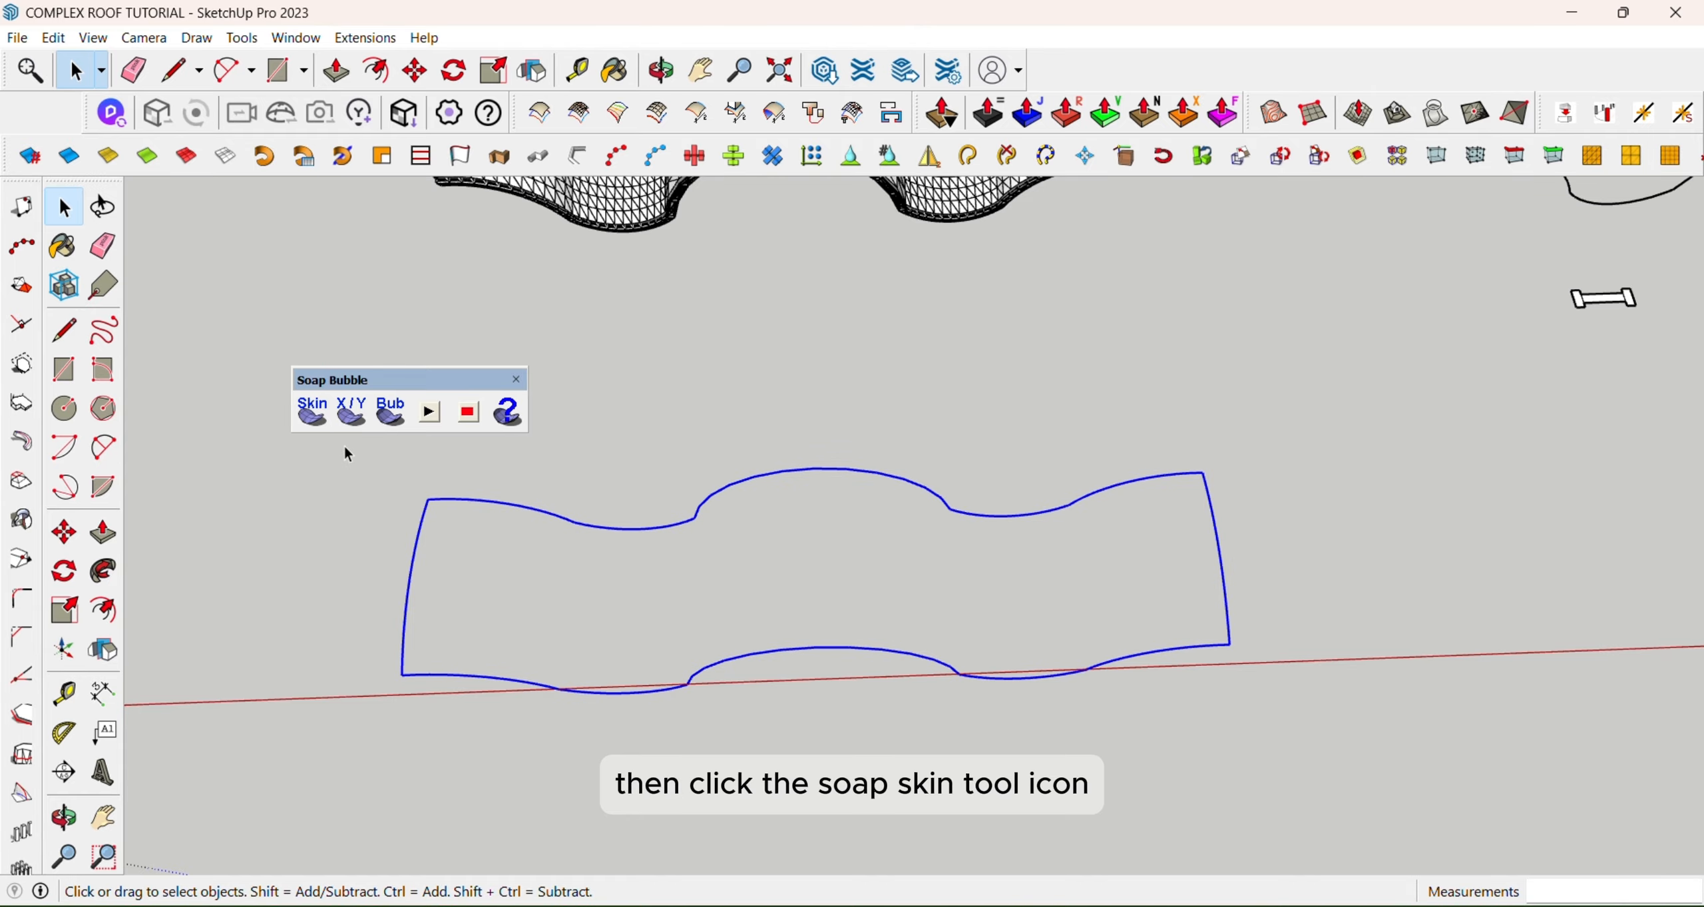
pyautogui.click(309, 423)
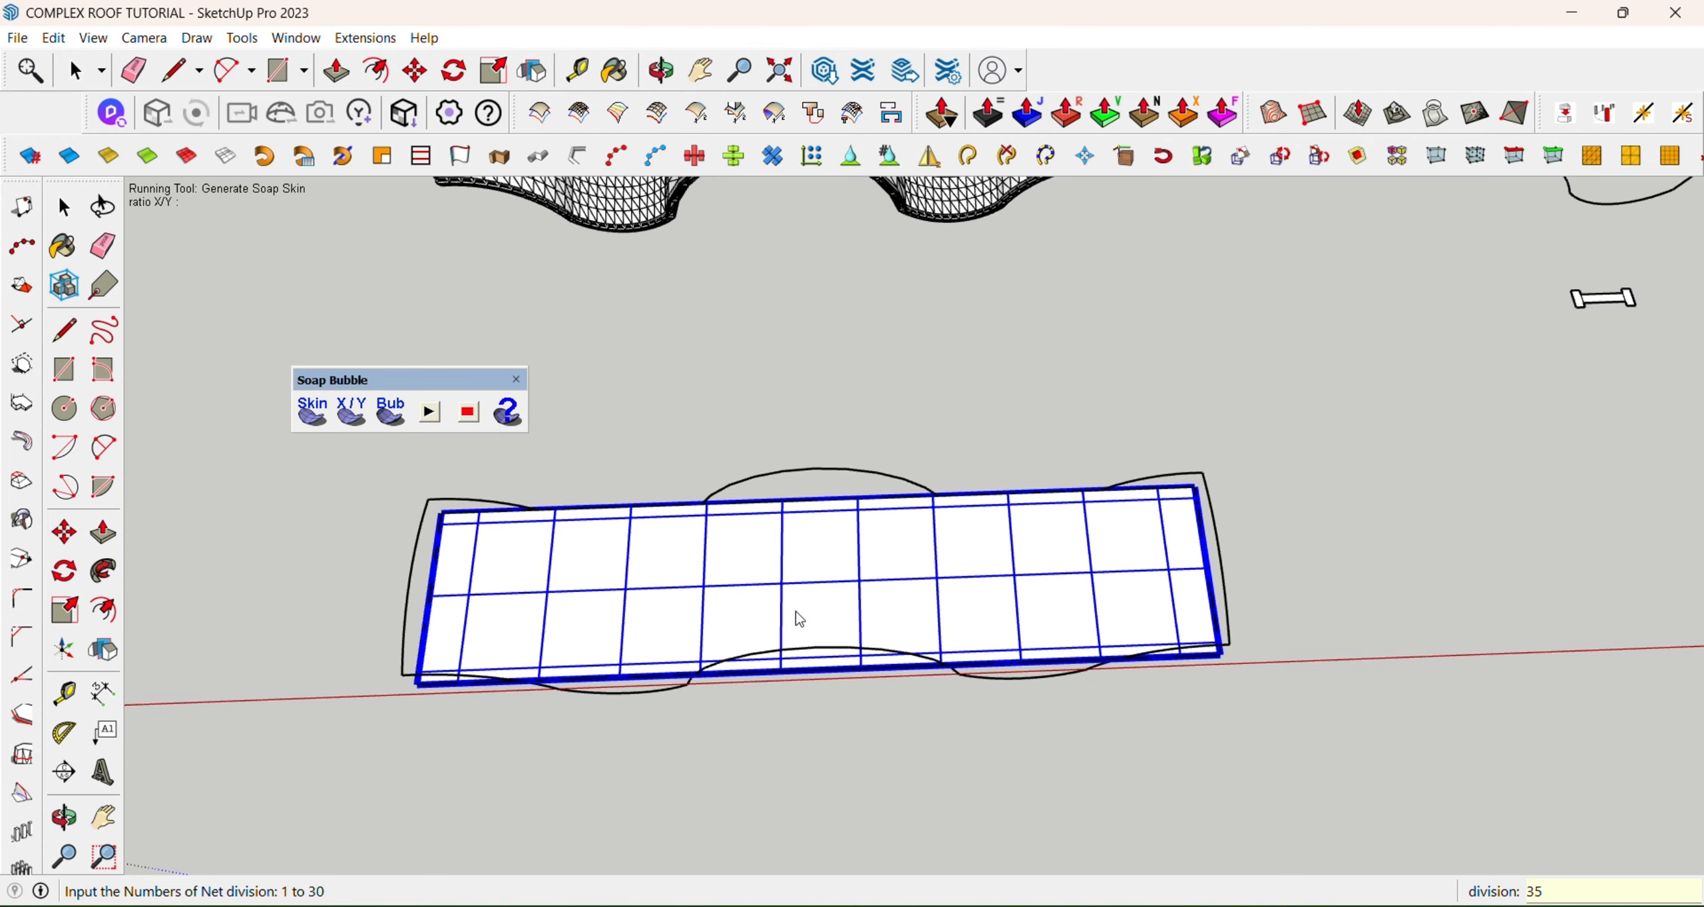
pyautogui.press('Return')
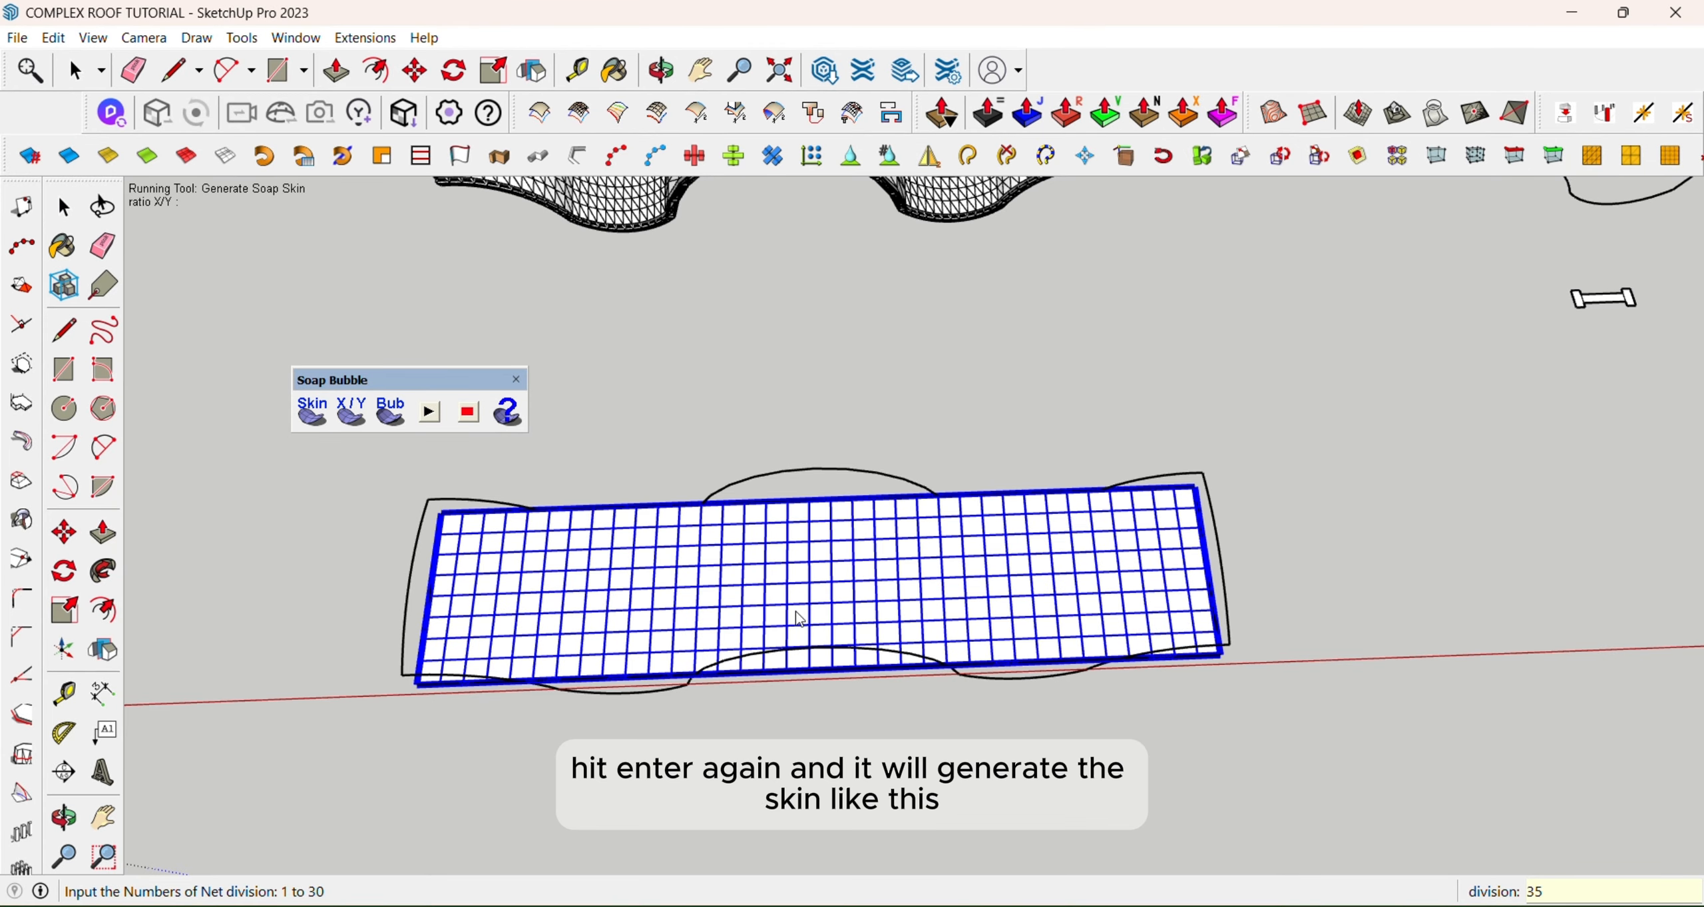
pyautogui.press('Return')
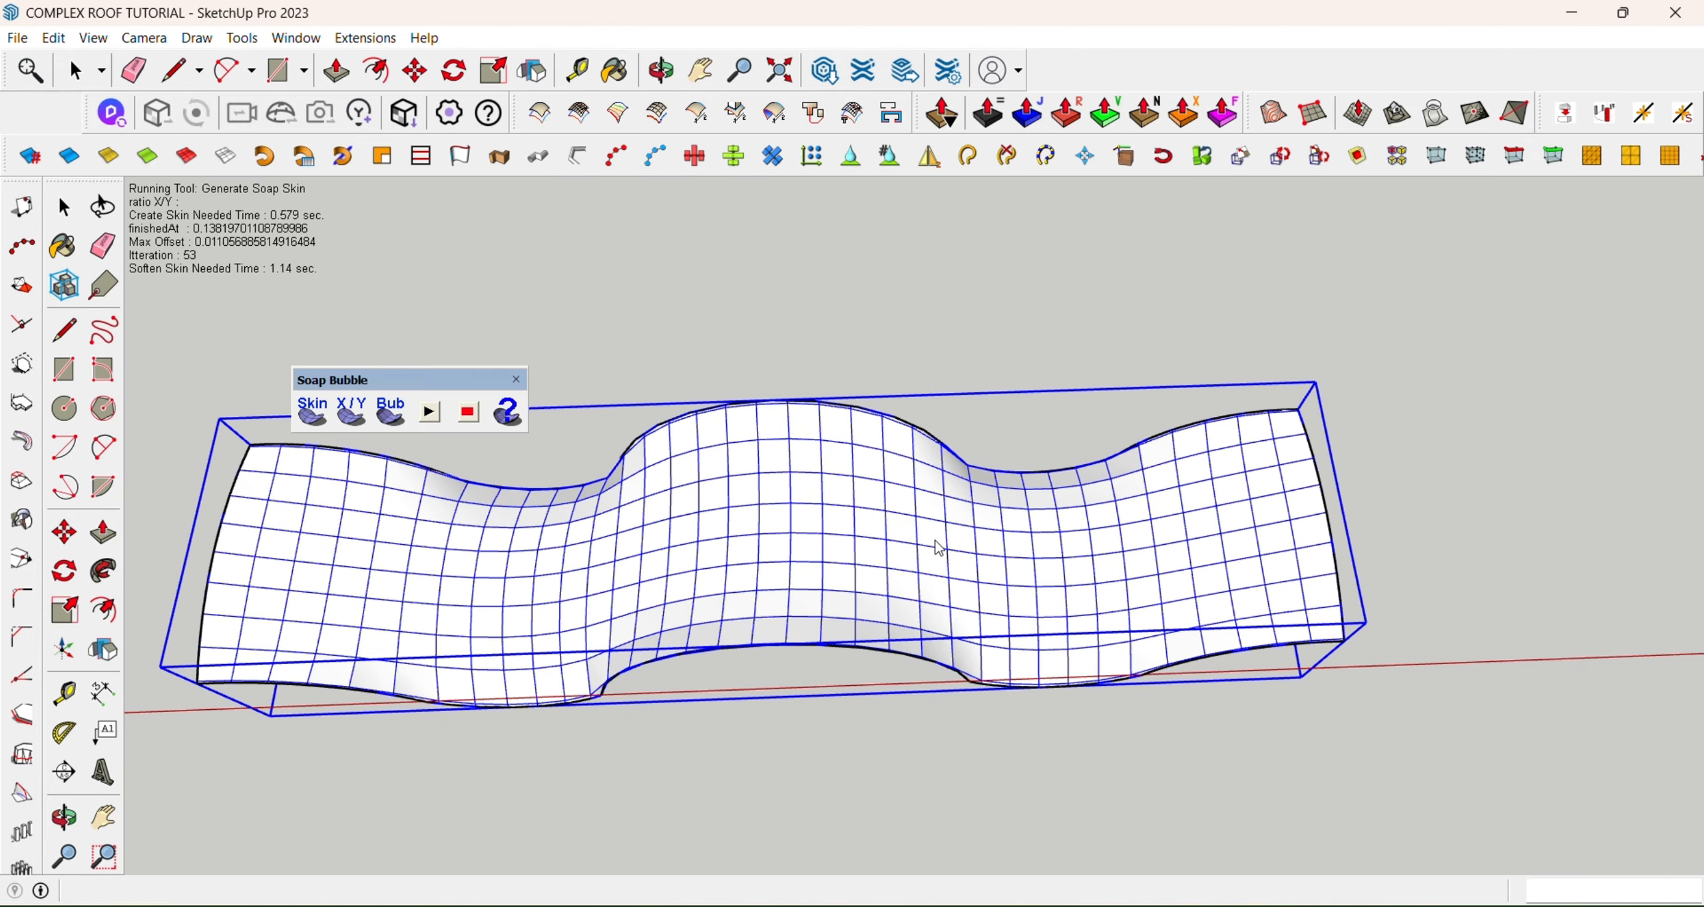
# Apply Soap Bubble pressure to the generated skin, using a value of 3 followed by 4
pyautogui.click(64, 818)
pyautogui.moveTo(766, 666); pyautogui.dragTo(413, 508)
pyautogui.click(393, 416)
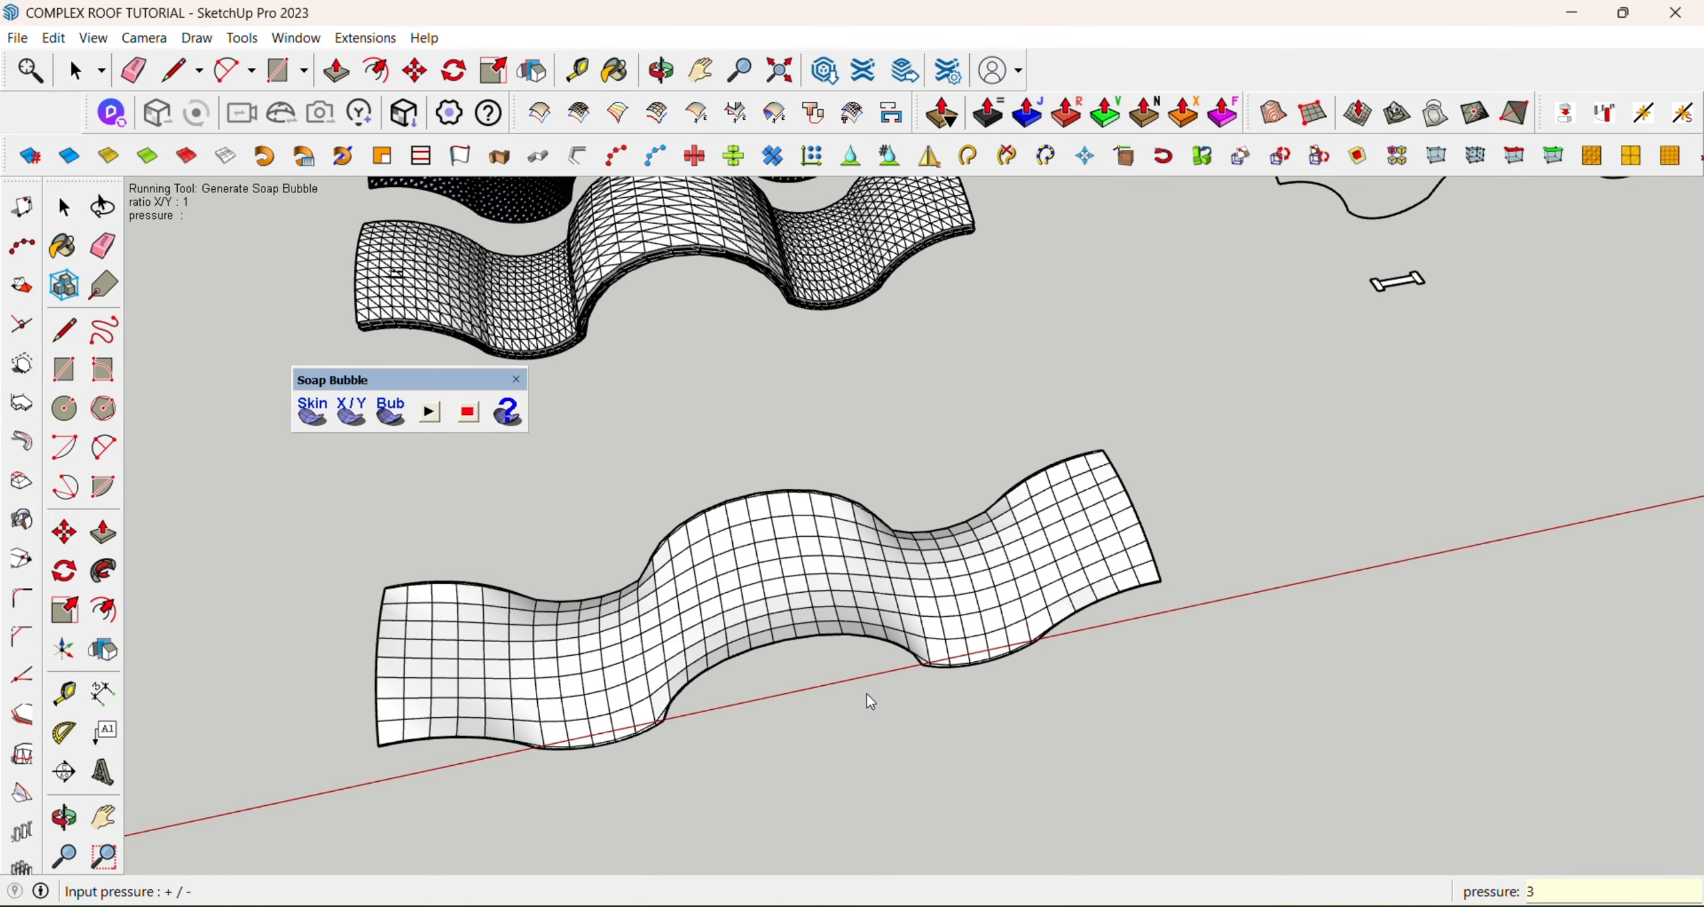
pyautogui.press('Return')
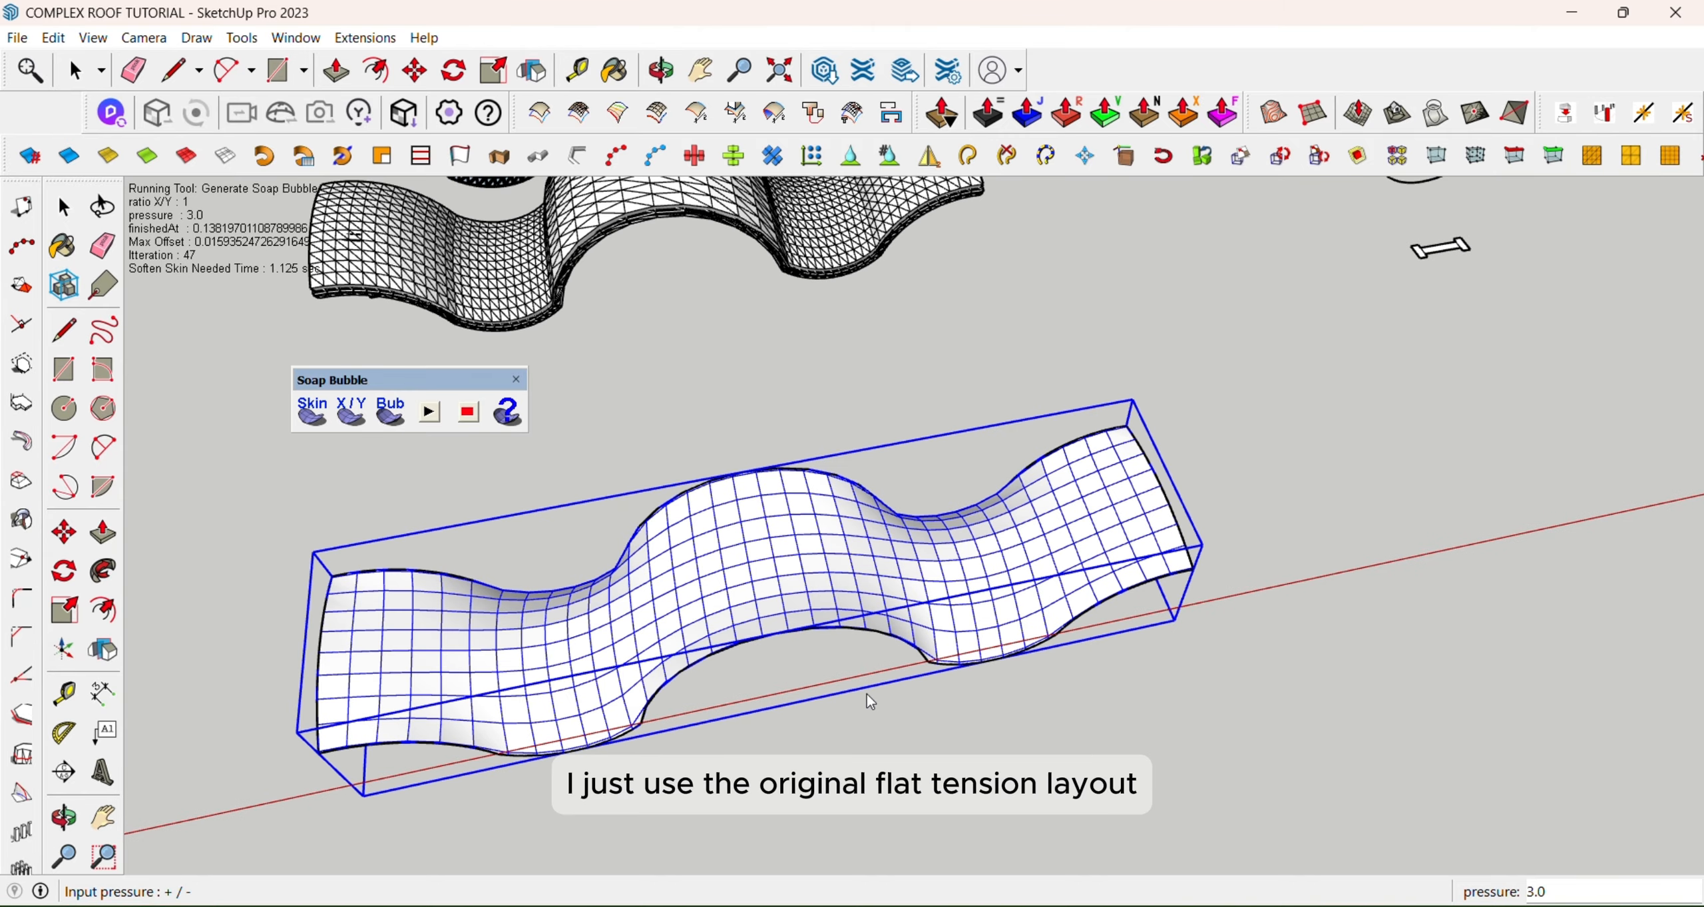
pyautogui.scroll(2, 866, 694)
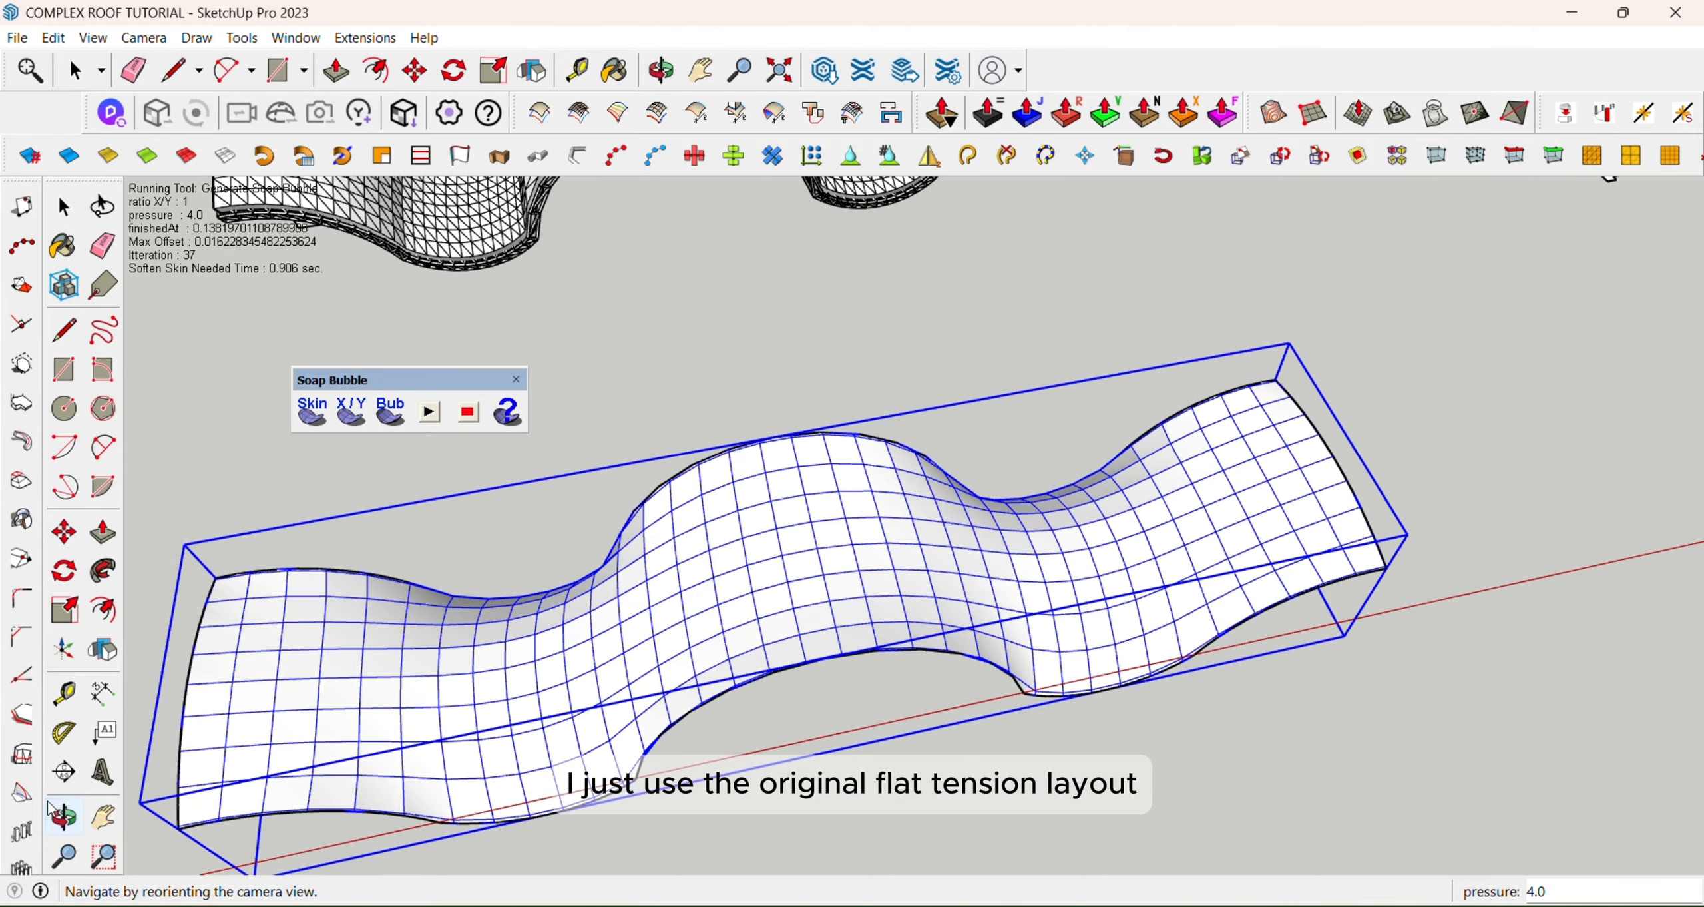
# Examine the wavy skin's curvature from a low side view and from above, and clear its selection
pyautogui.click(64, 817)
pyautogui.moveTo(276, 775); pyautogui.dragTo(633, 410)
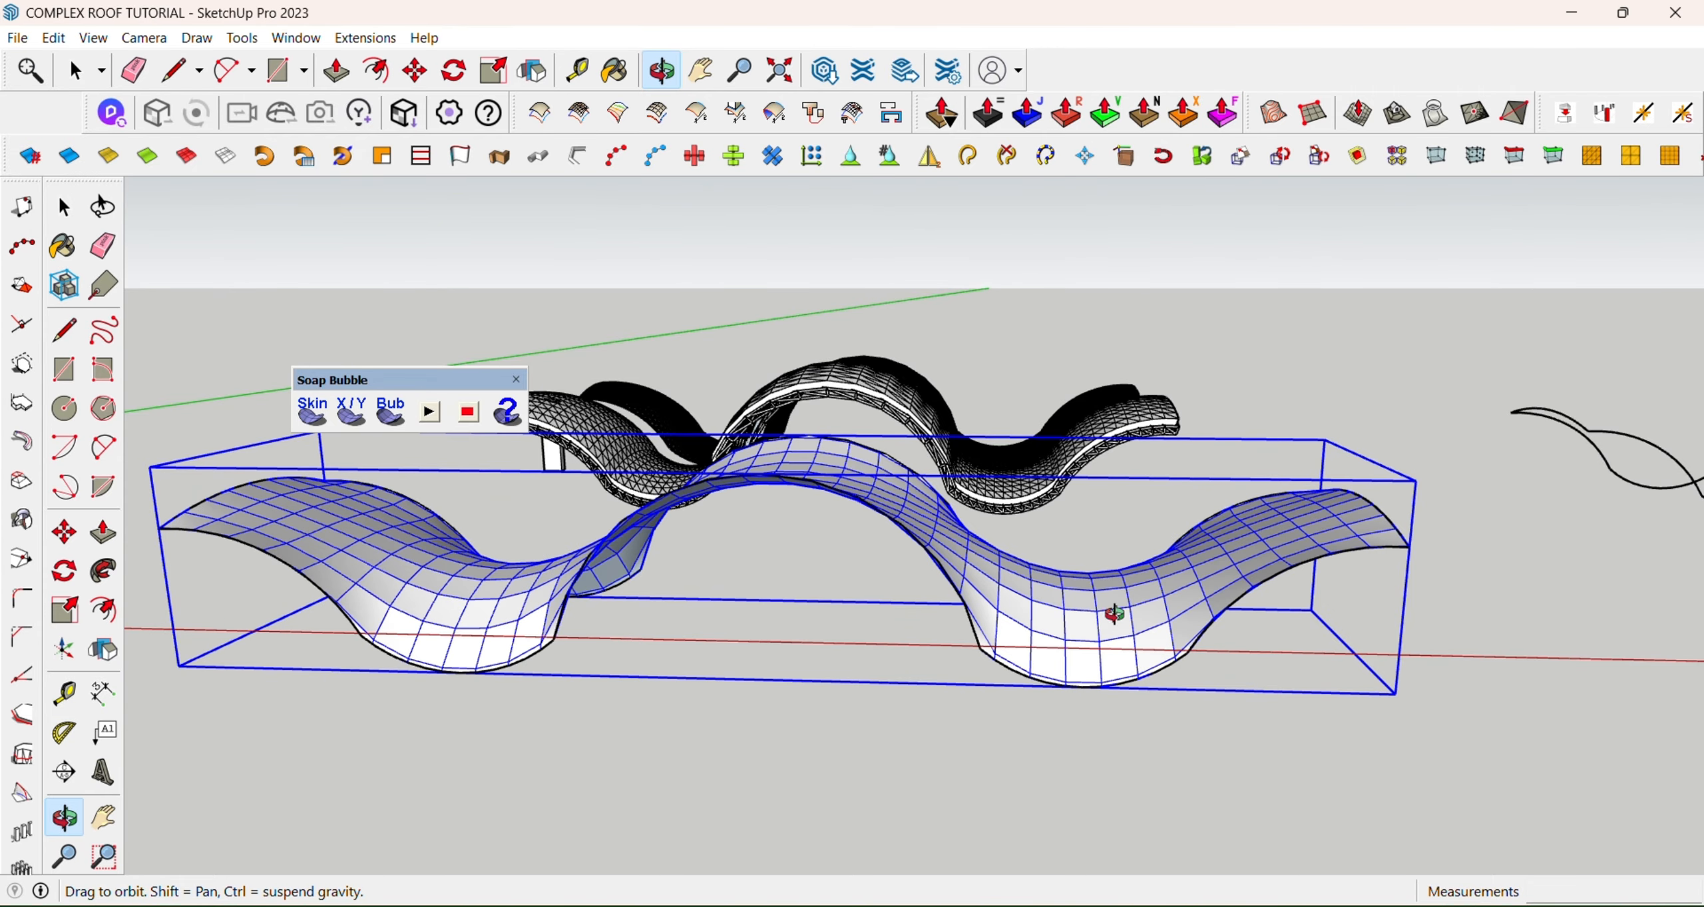
pyautogui.scroll(-2, 1019, 632)
pyautogui.moveTo(1045, 733); pyautogui.dragTo(1129, 816)
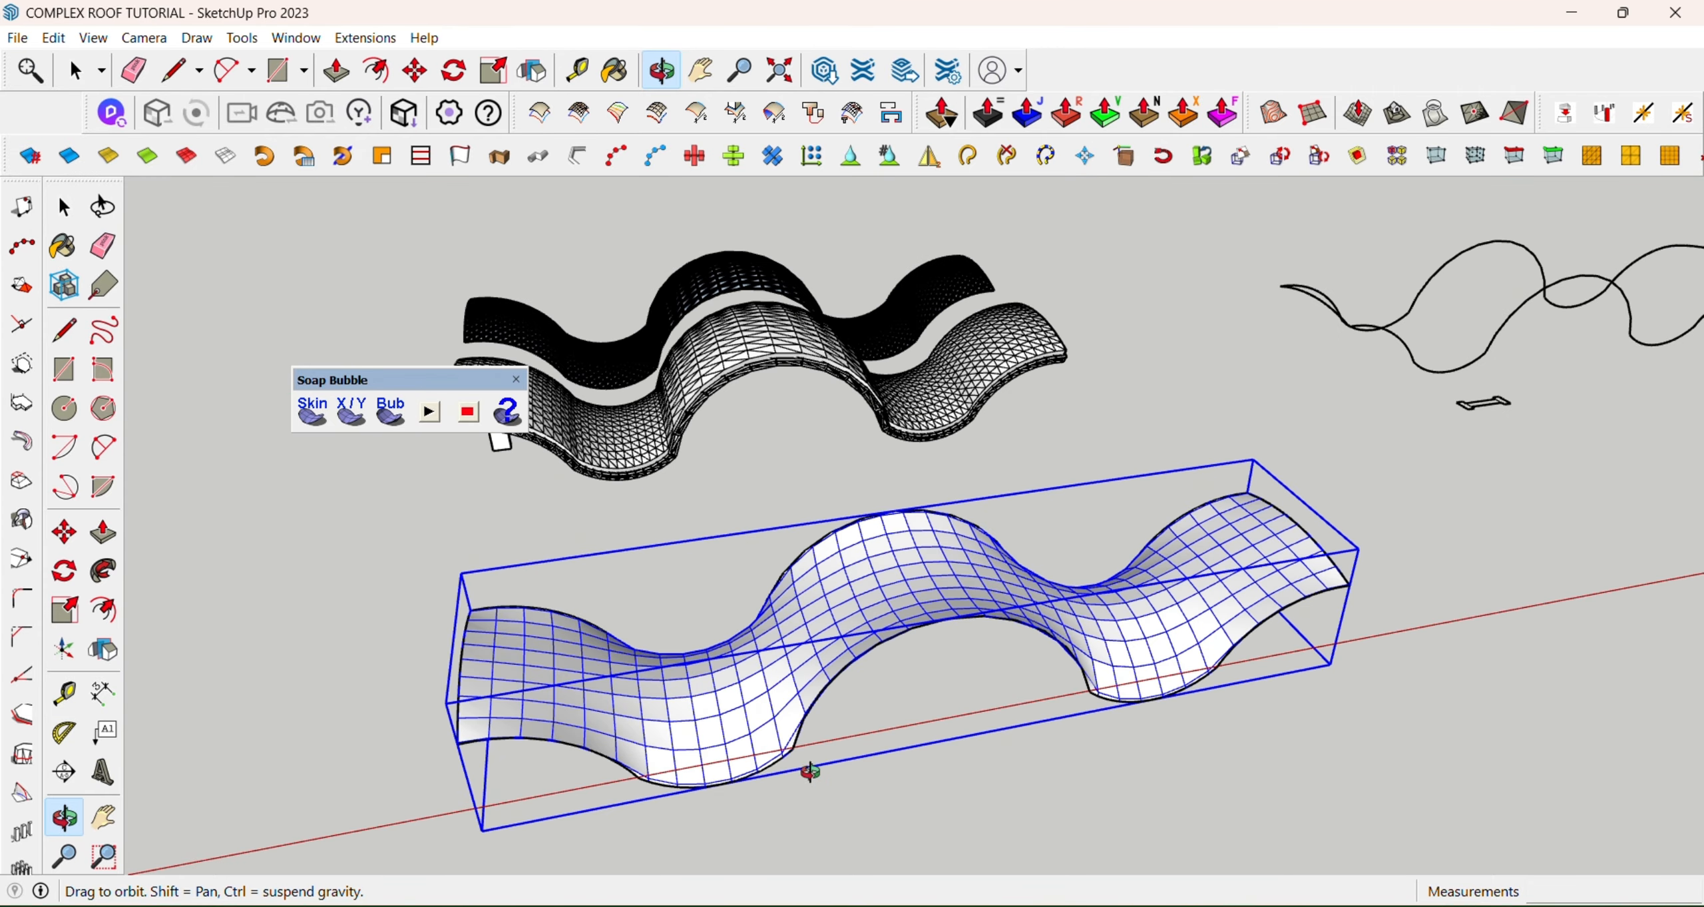
pyautogui.scroll(5, 810, 770)
pyautogui.scroll(1, 679, 683)
pyautogui.scroll(-2, 970, 571)
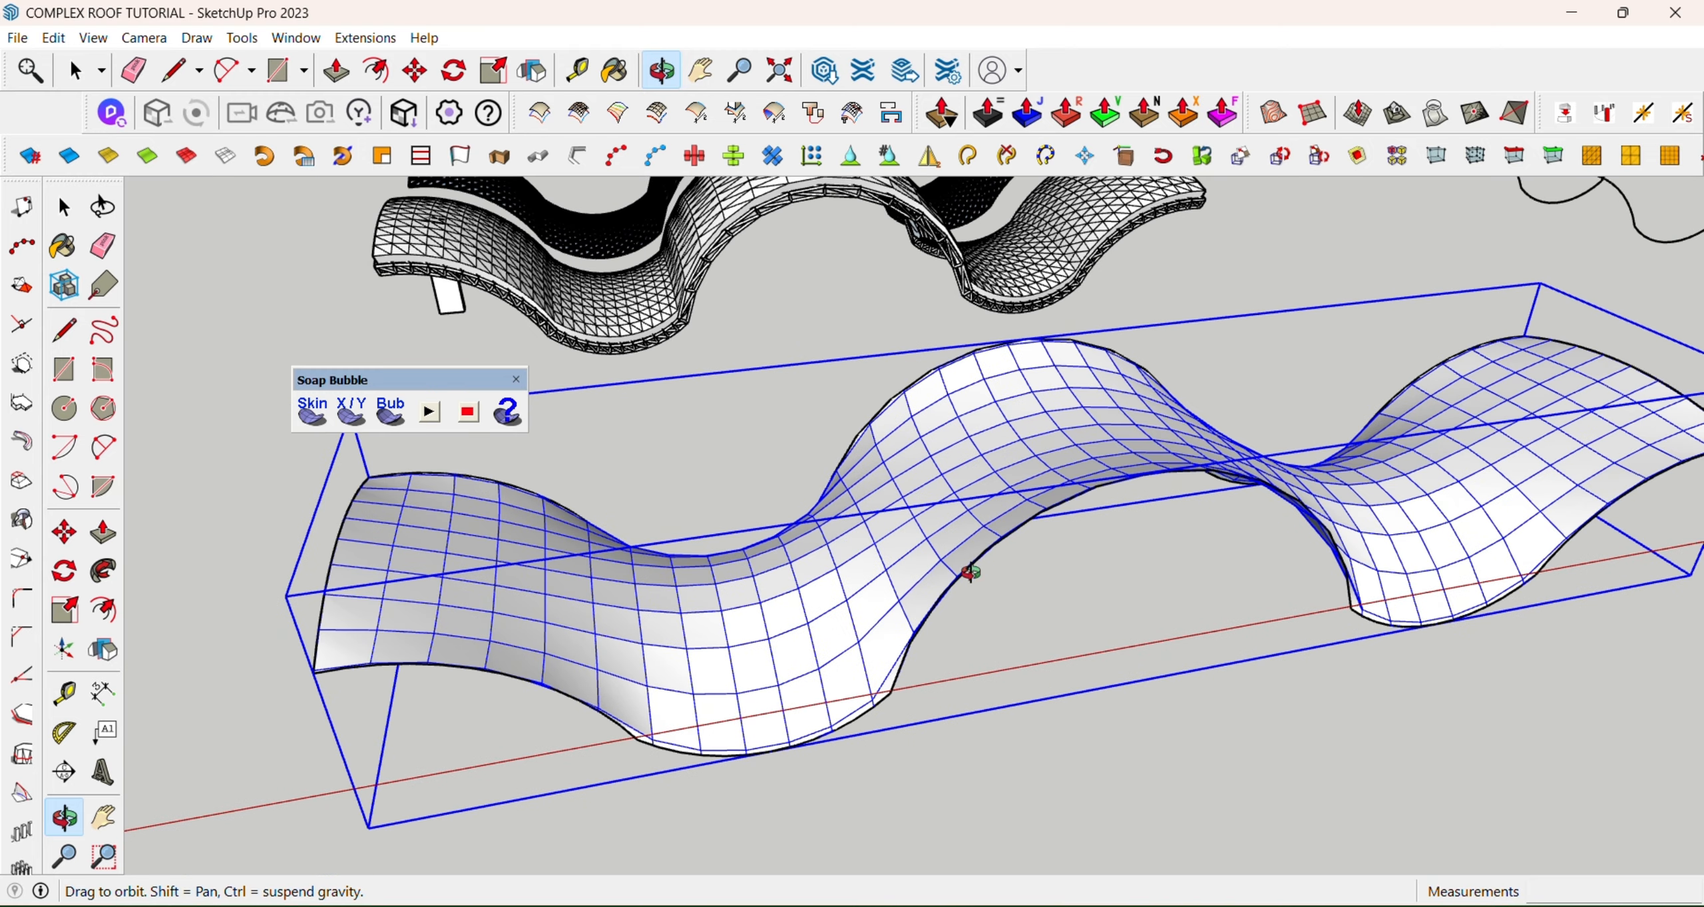
pyautogui.click(64, 207)
pyautogui.click(224, 293)
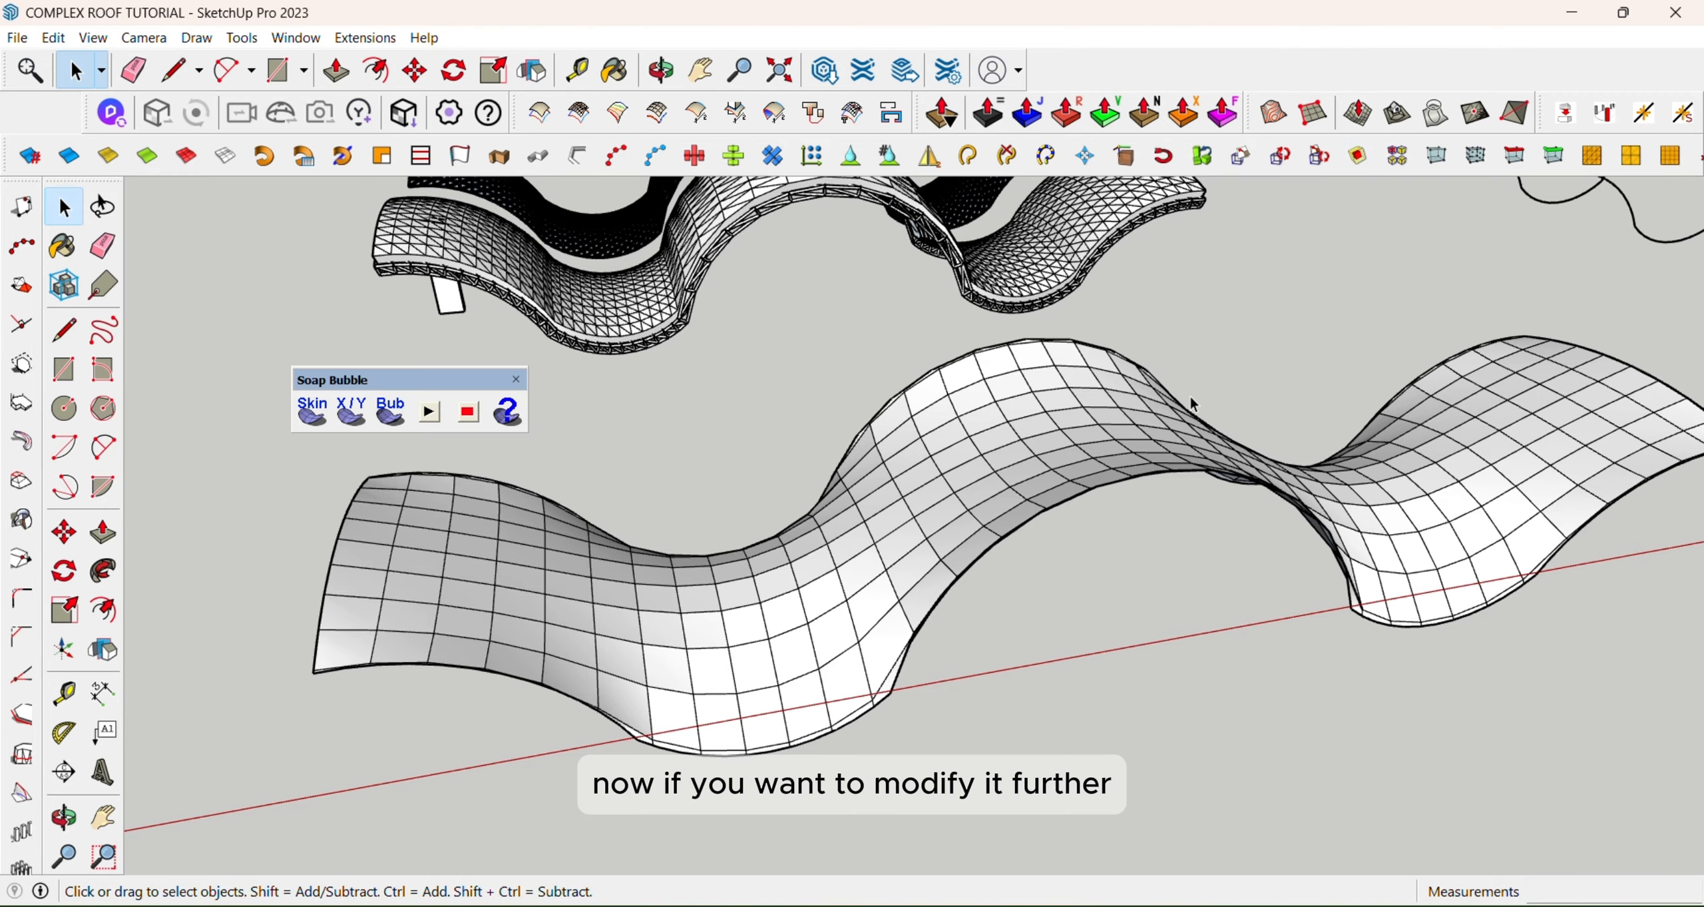
# Open the skin group and try raising its two low valleys with Smoove at a 10 m radius
pyautogui.doubleClick(1143, 442)
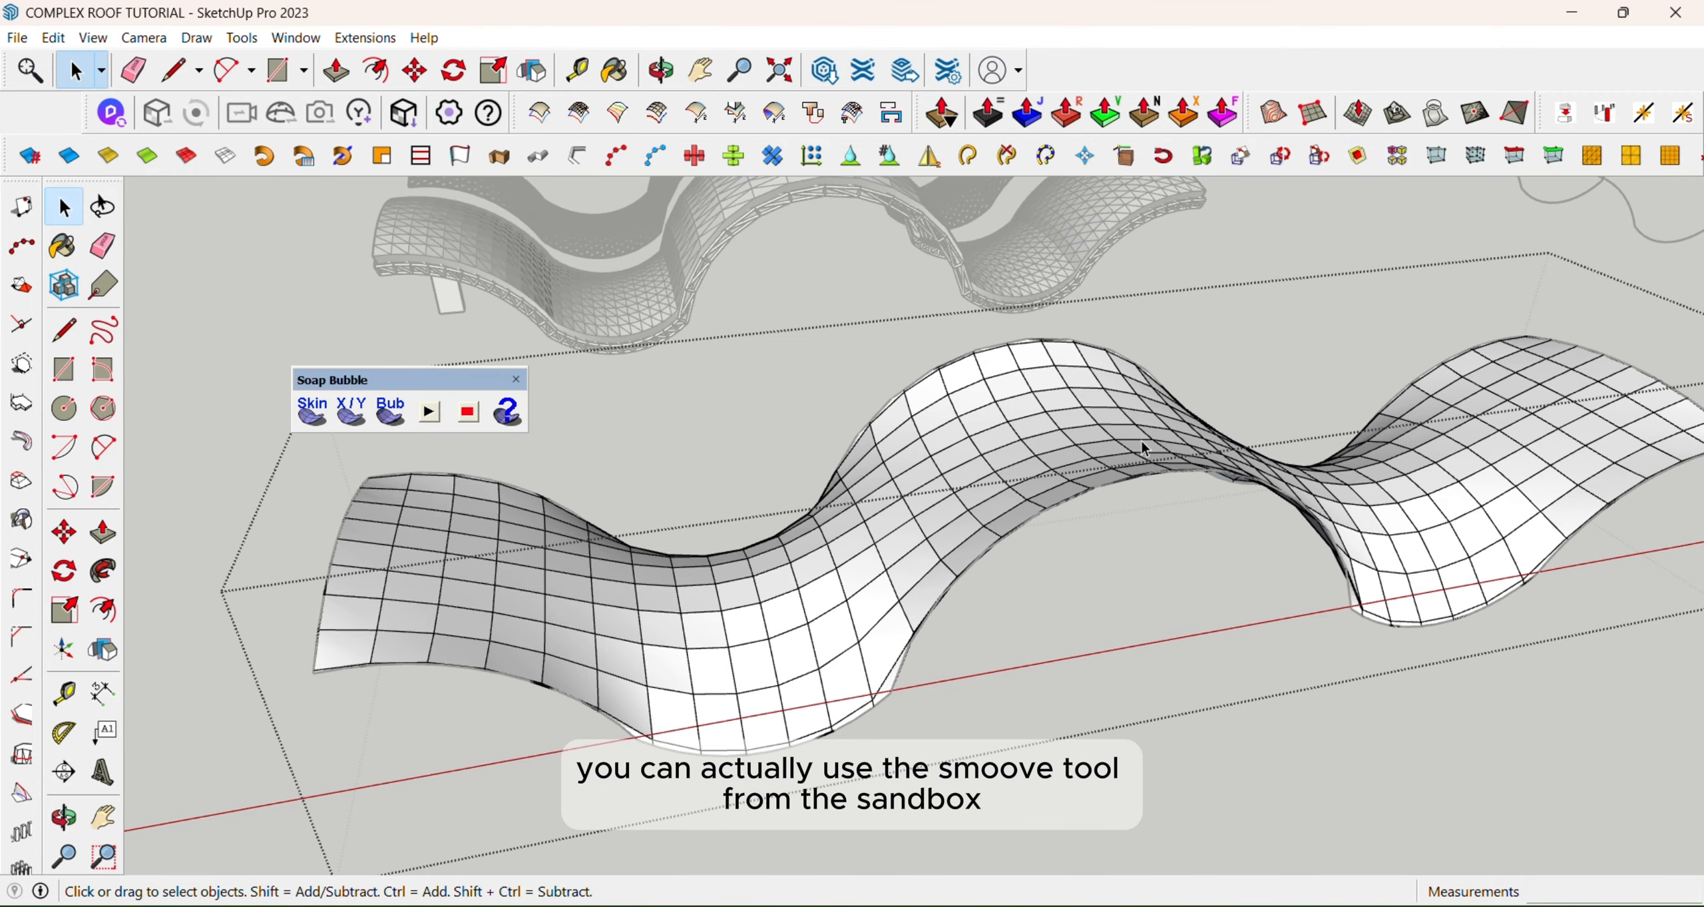
pyautogui.click(1357, 116)
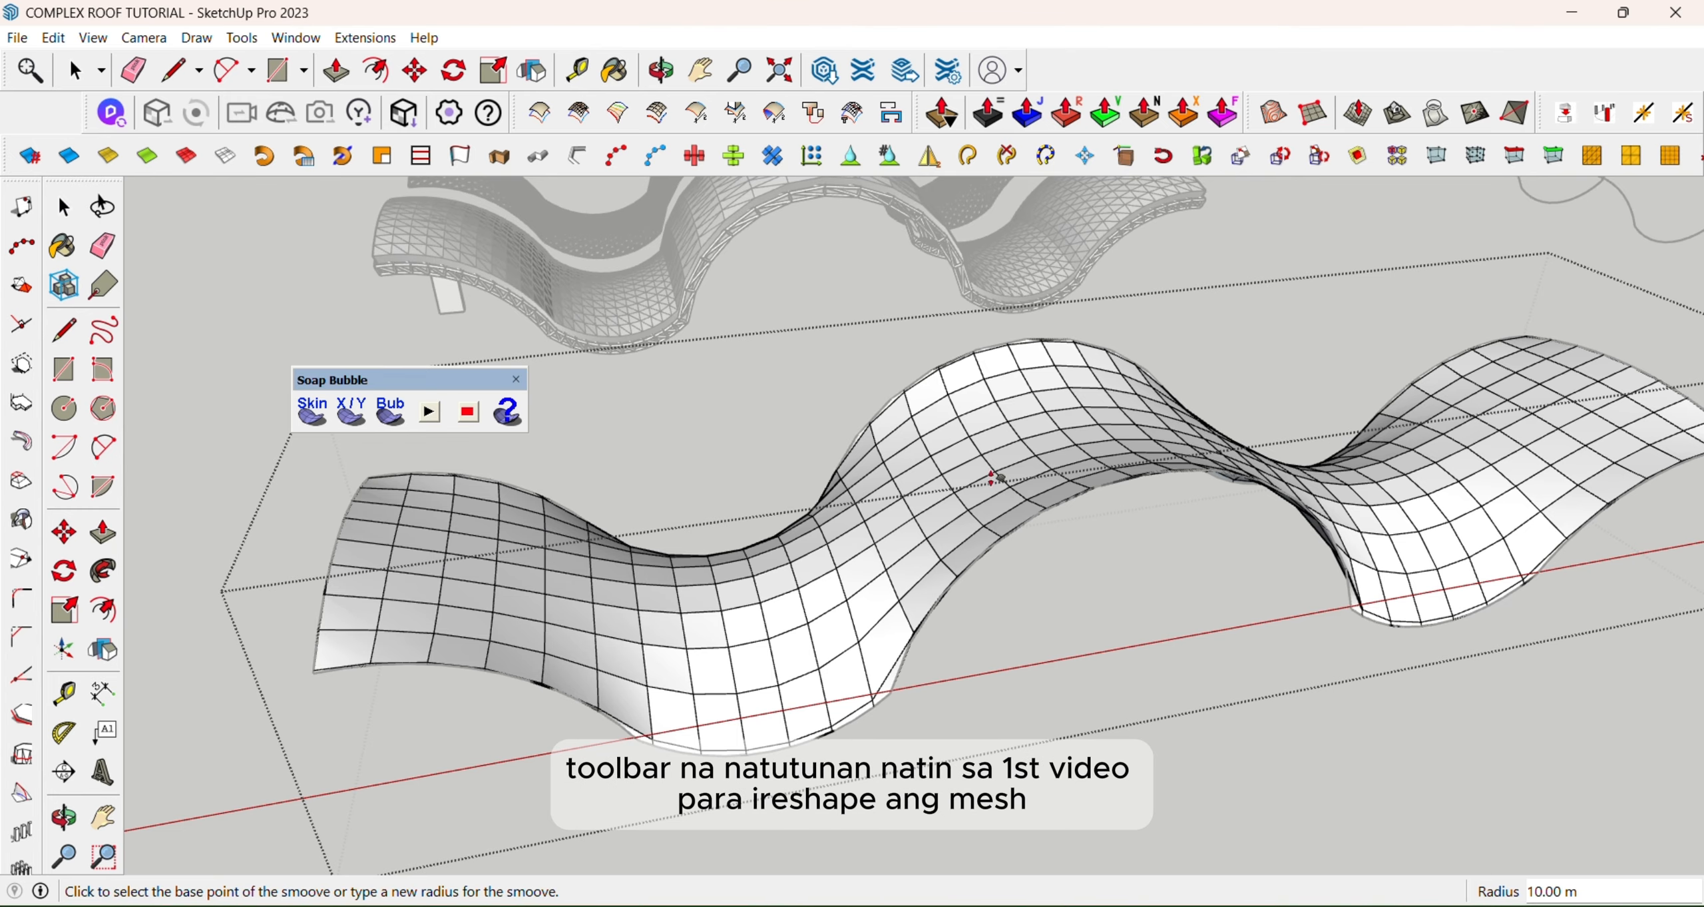
pyautogui.click(739, 590)
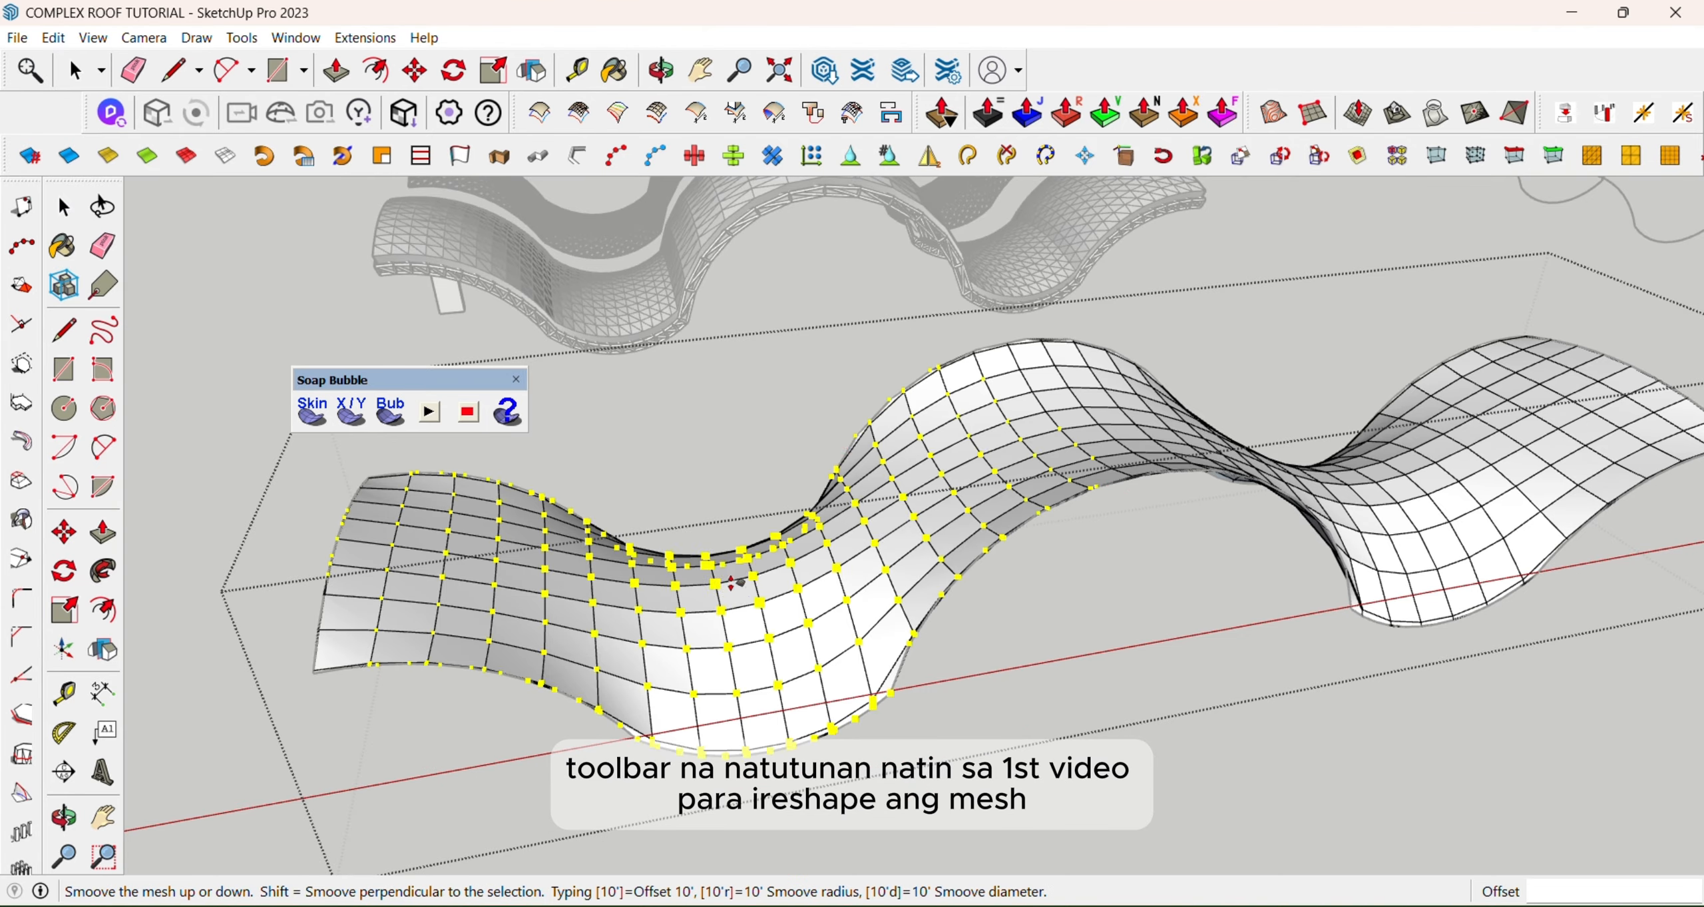
pyautogui.click(732, 536)
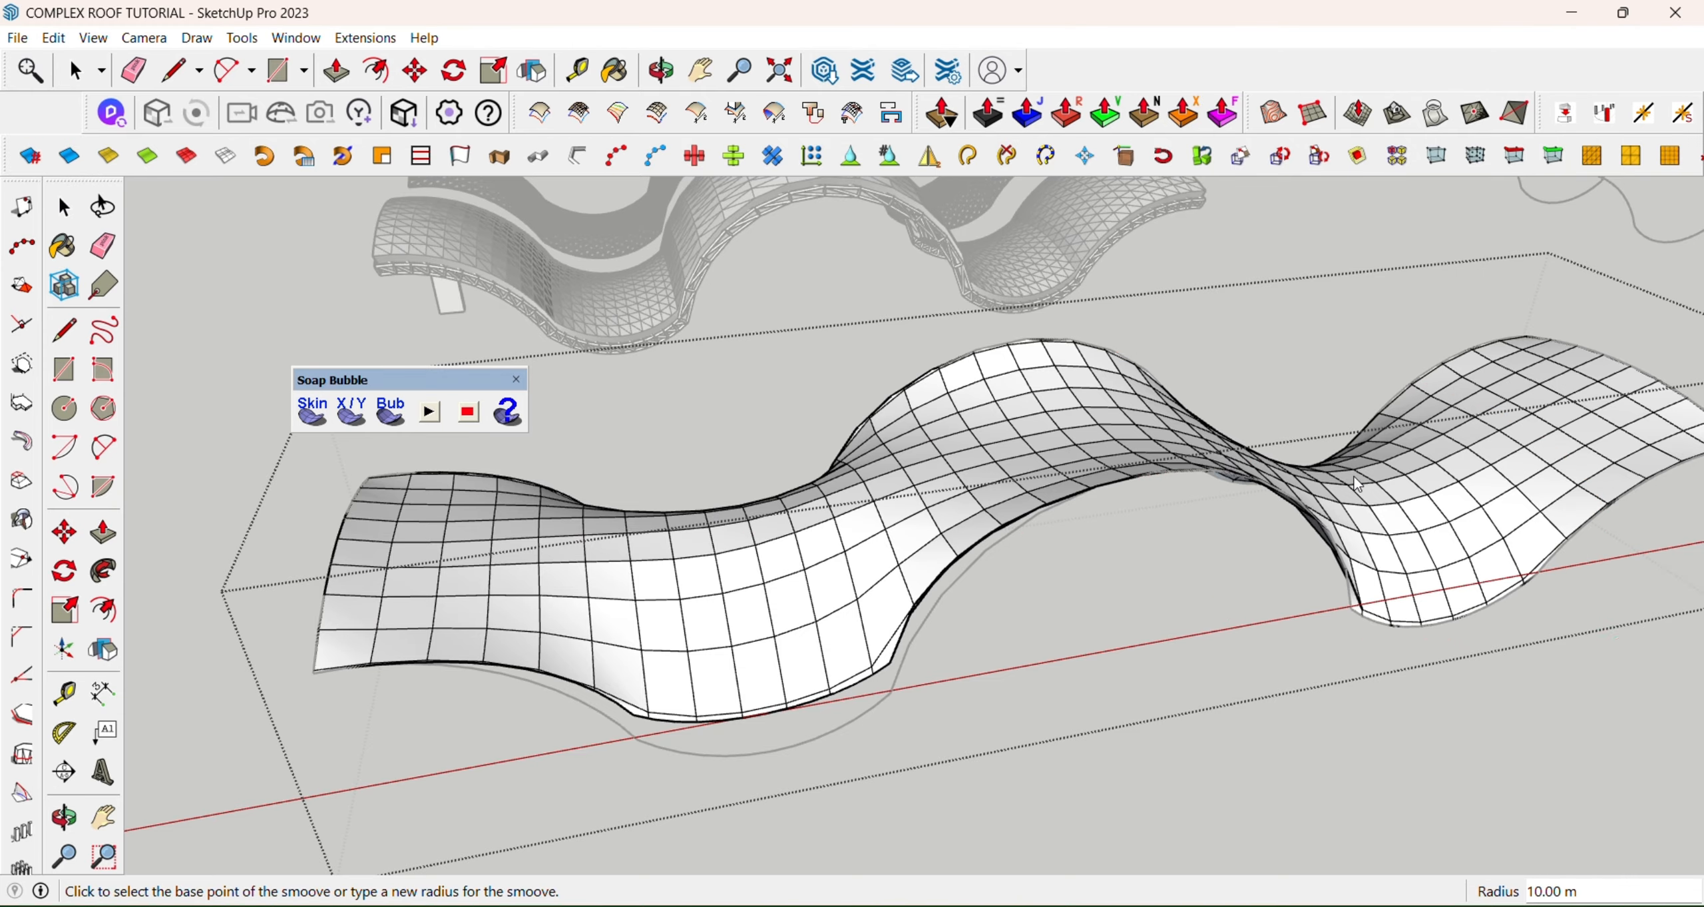
pyautogui.doubleClick(1370, 485)
pyautogui.scroll(-3, 1199, 561)
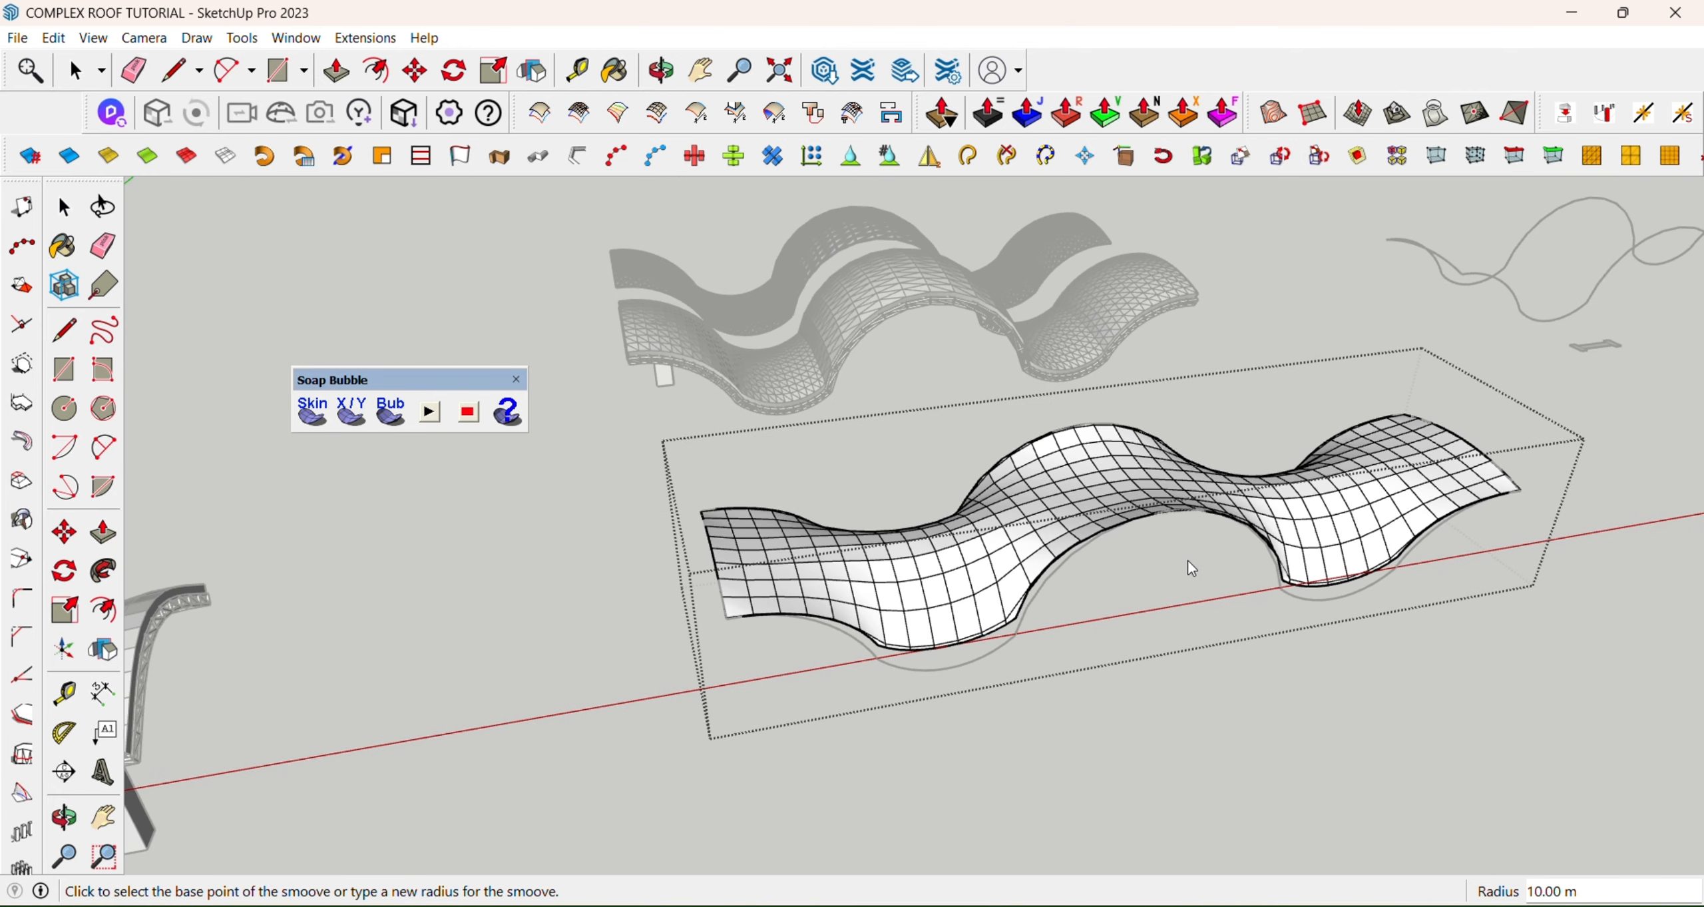
# Undo both Smoove edits and close the skin group
pyautogui.hotkey('ctrl', 'z')
pyautogui.hotkey('ctrl', 'z')
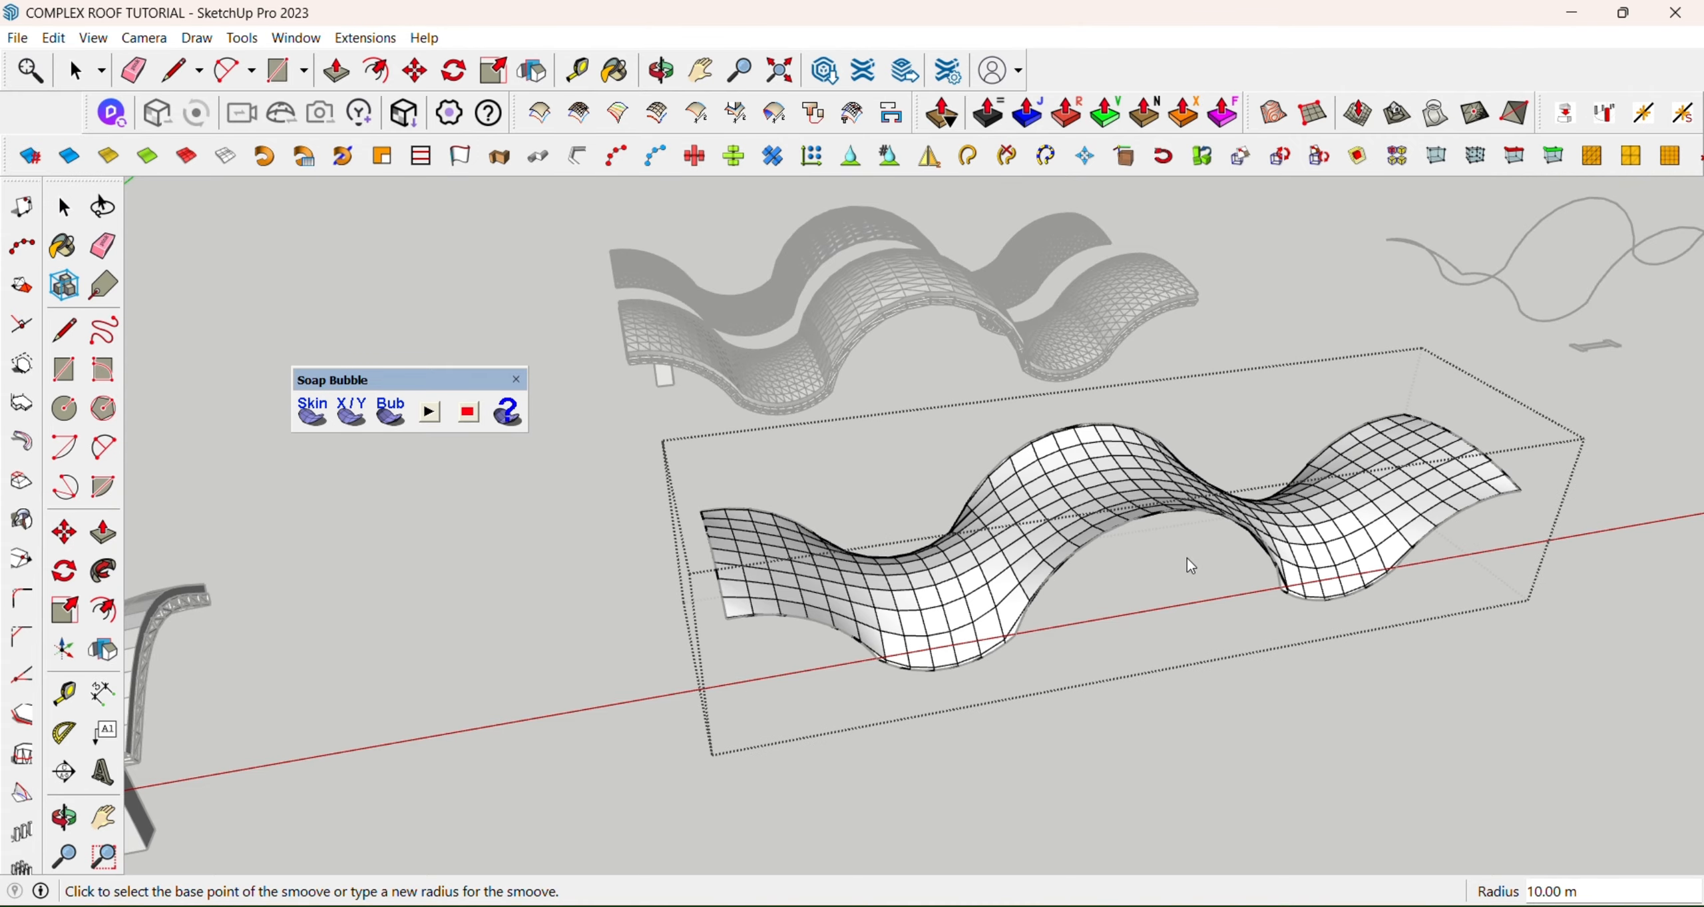
pyautogui.moveTo(1192, 567); pyautogui.dragTo(1007, 526, button='middle')
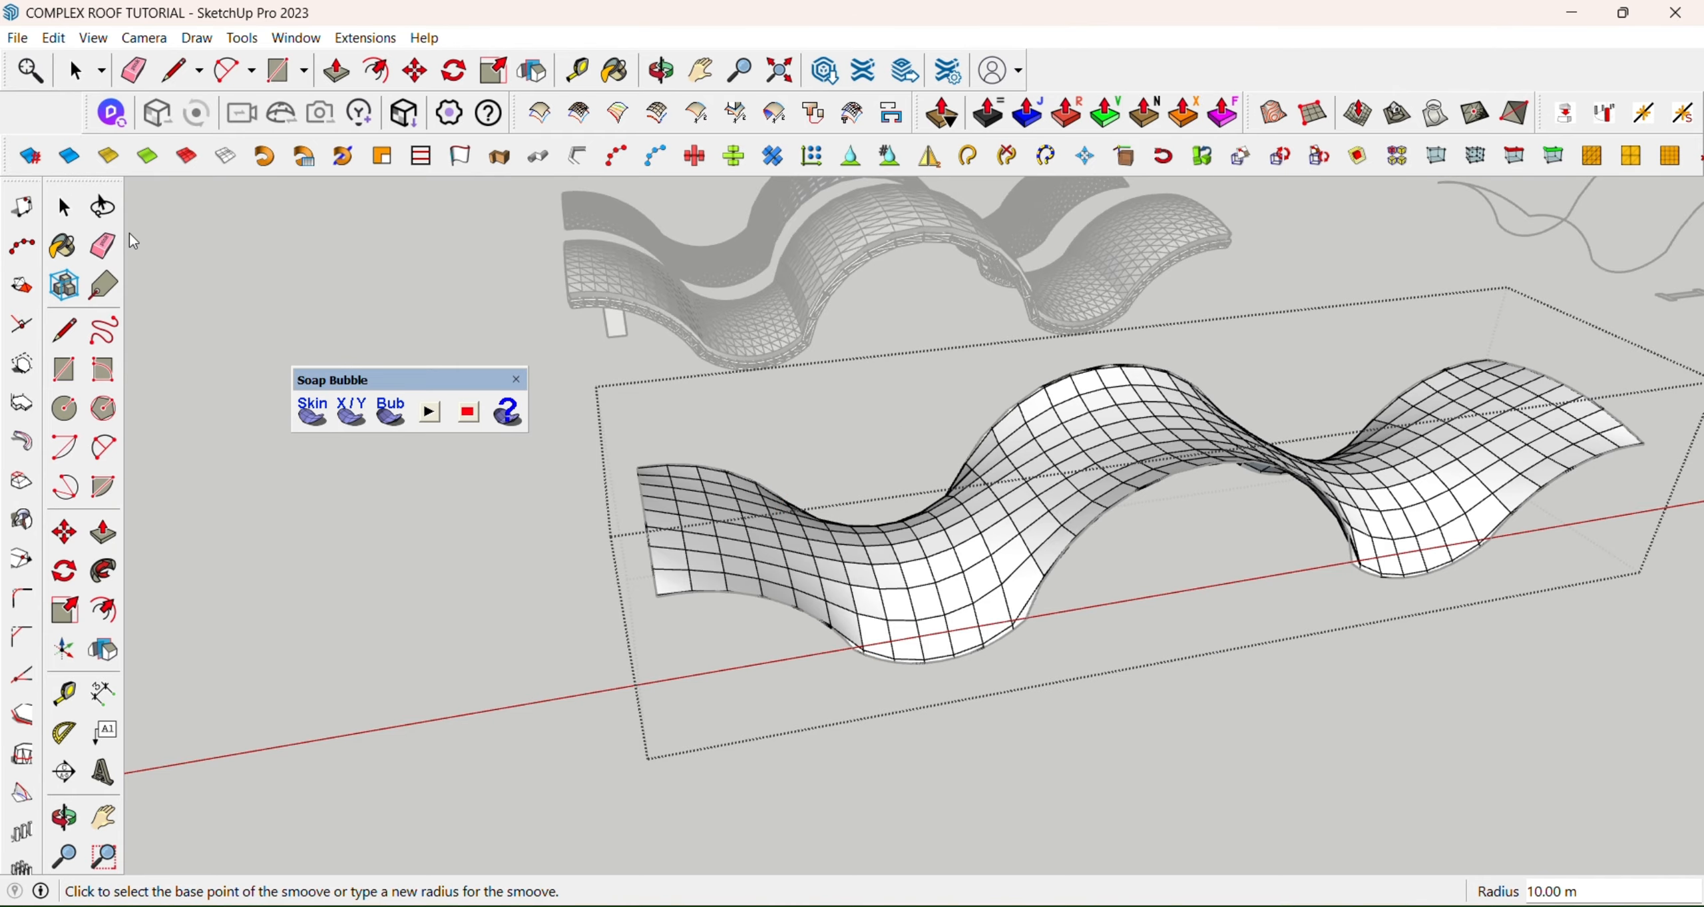
pyautogui.click(64, 207)
pyautogui.click(242, 554)
# Open the skin group for editing and select its entire mesh
pyautogui.scroll(-2, 815, 543)
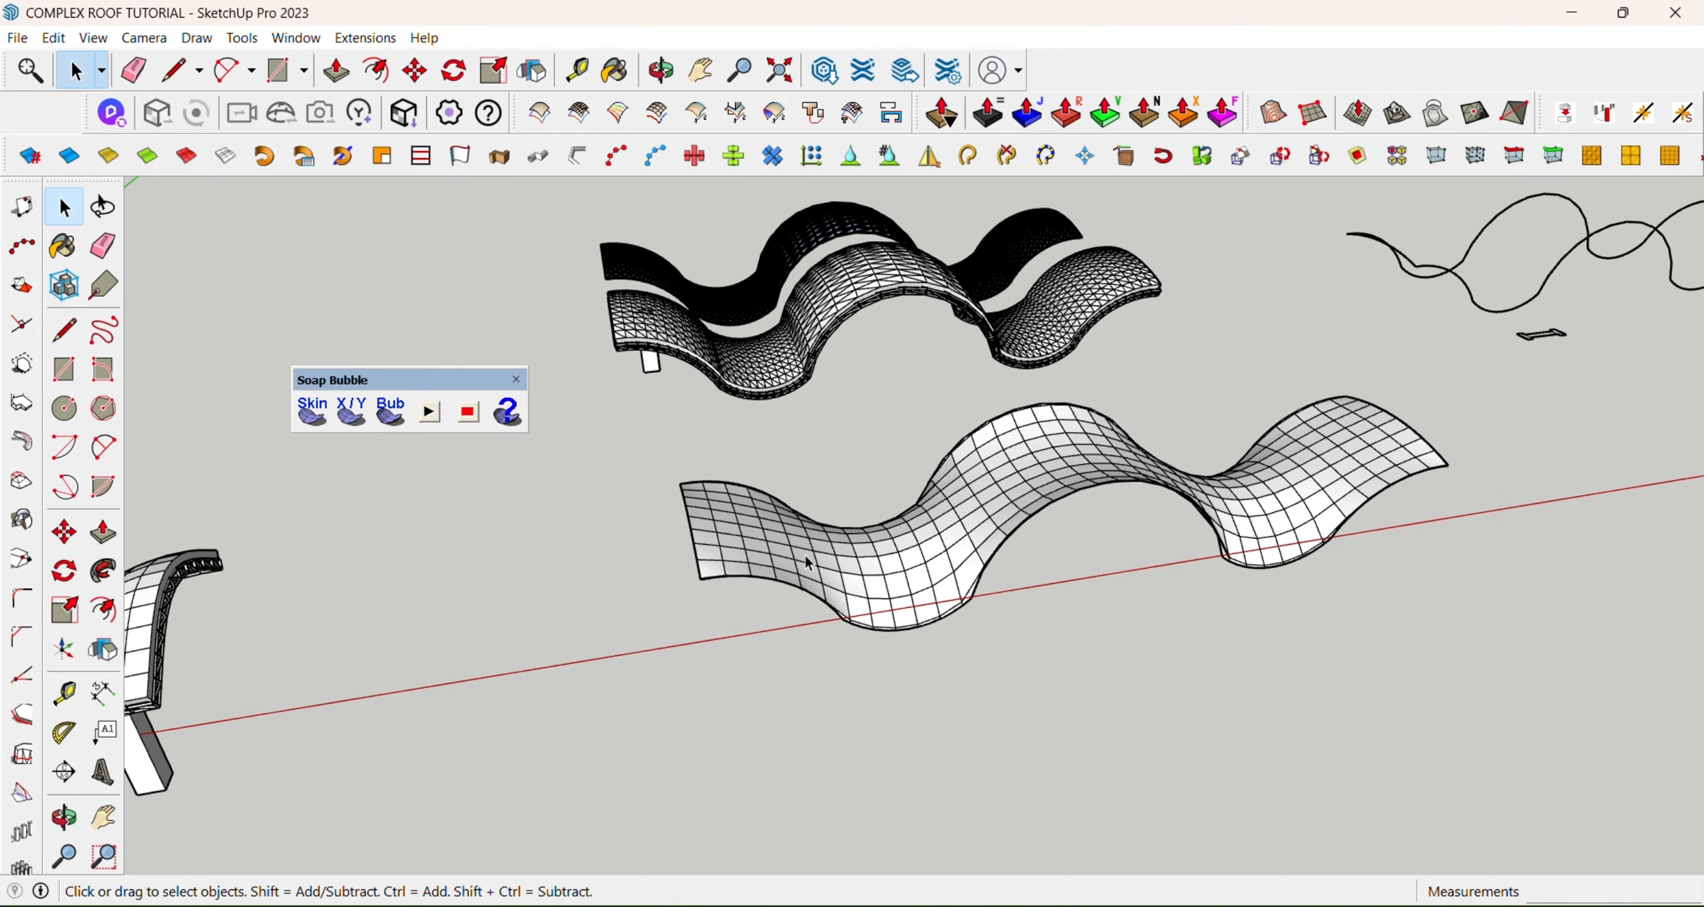
pyautogui.scroll(2, 759, 596)
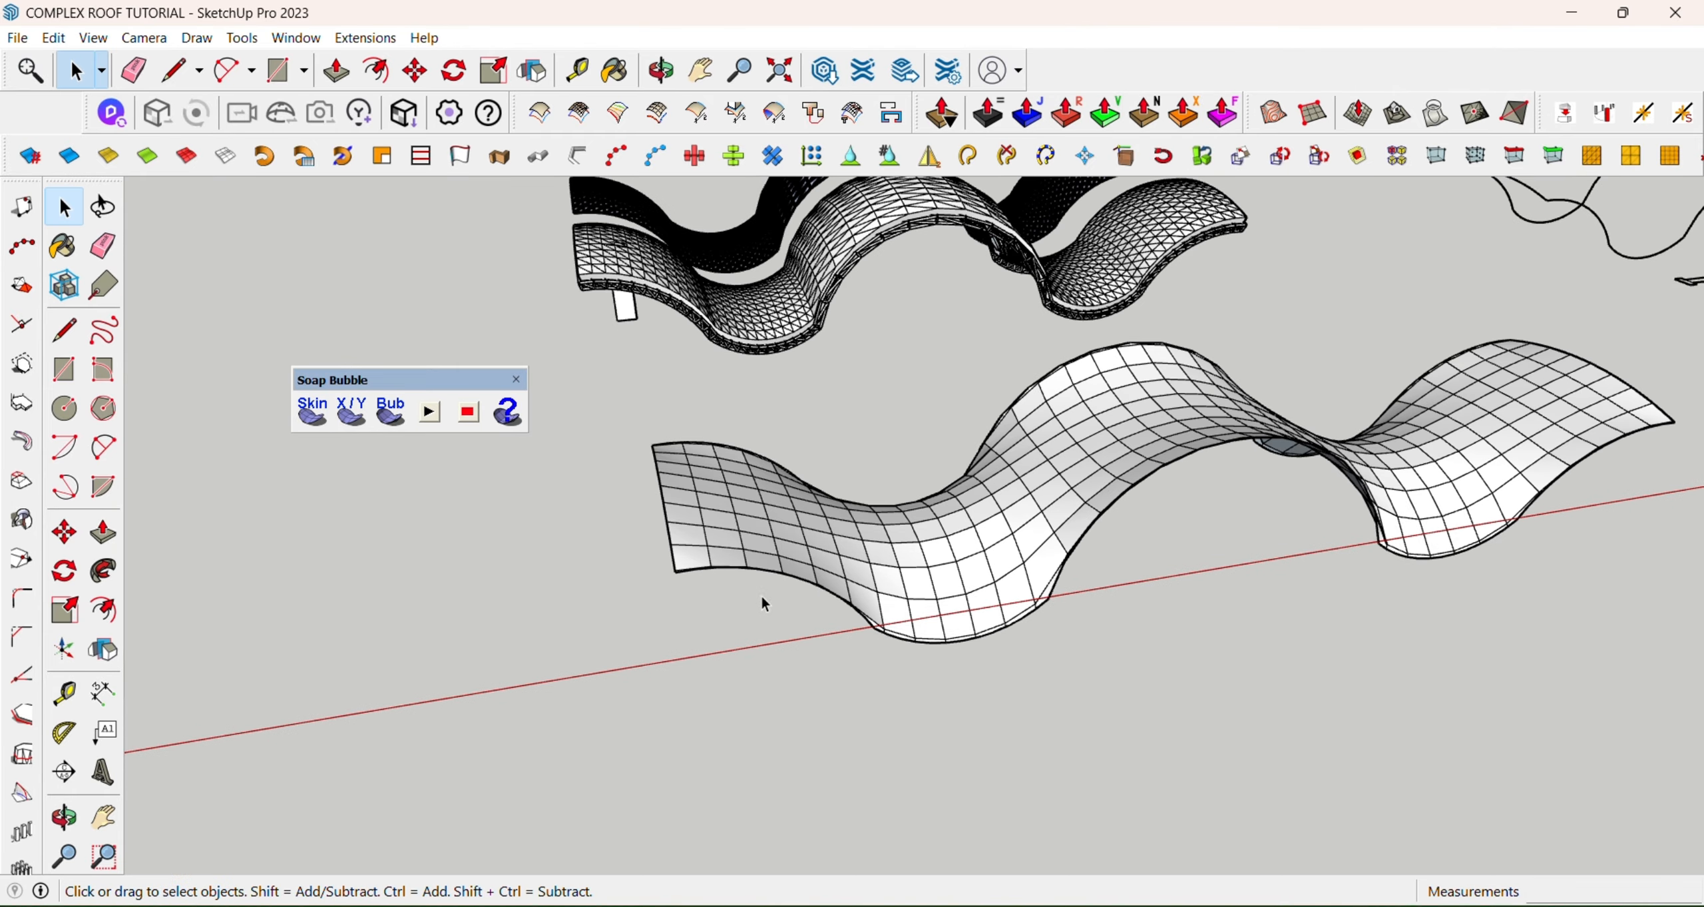
pyautogui.click(63, 817)
pyautogui.moveTo(866, 645); pyautogui.dragTo(546, 599)
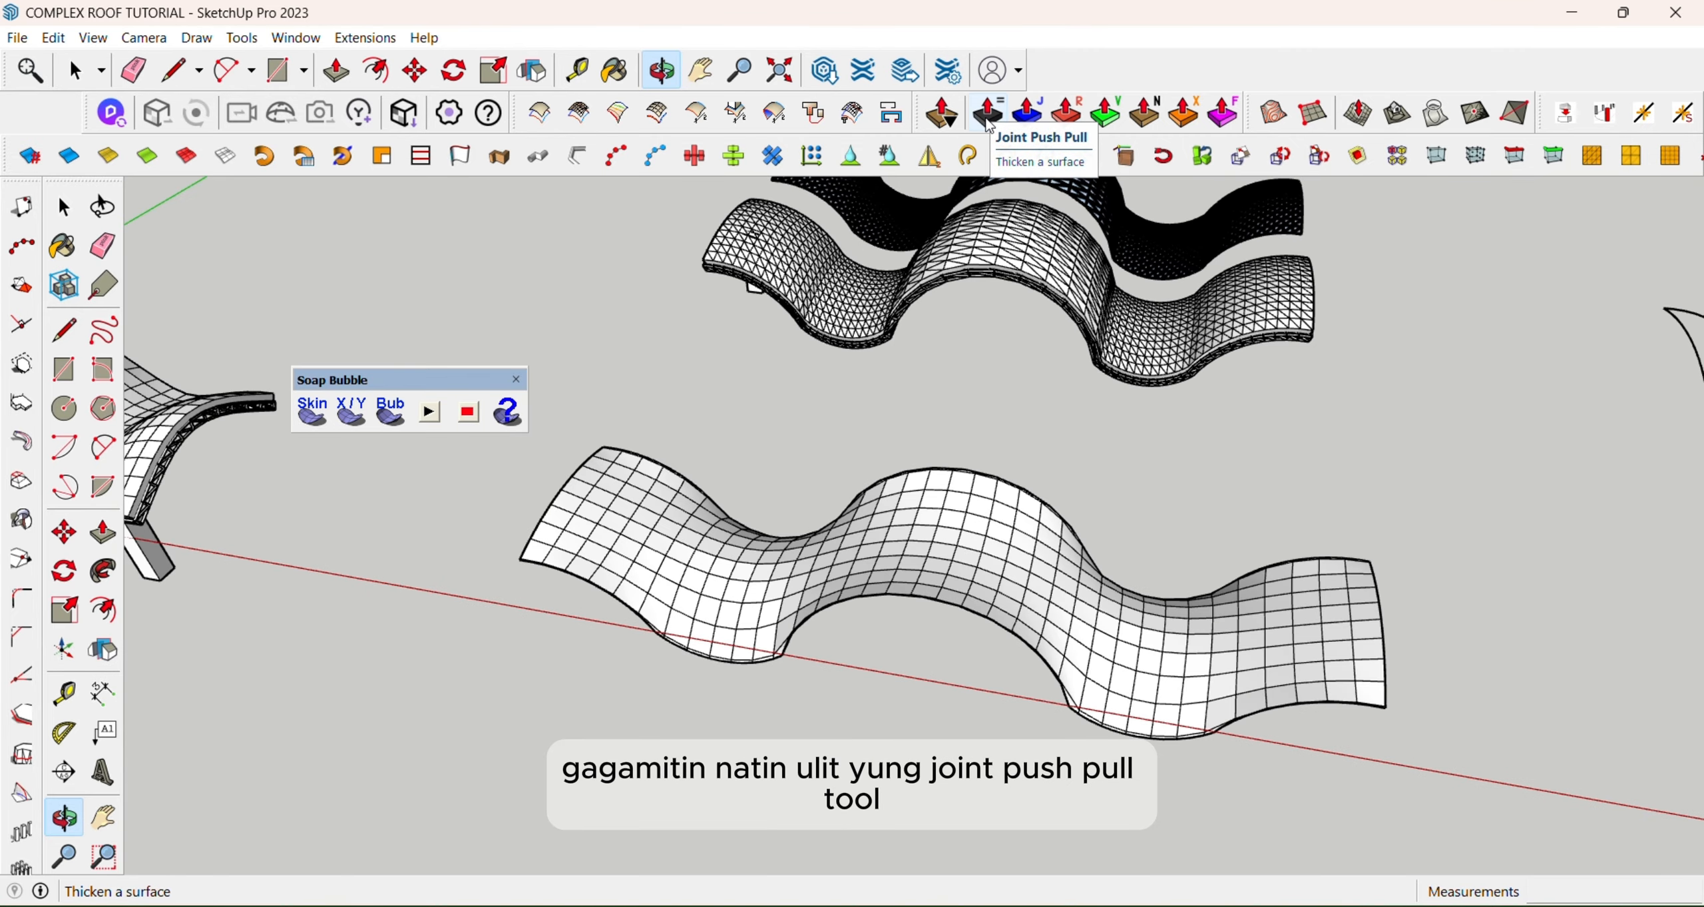
pyautogui.click(65, 206)
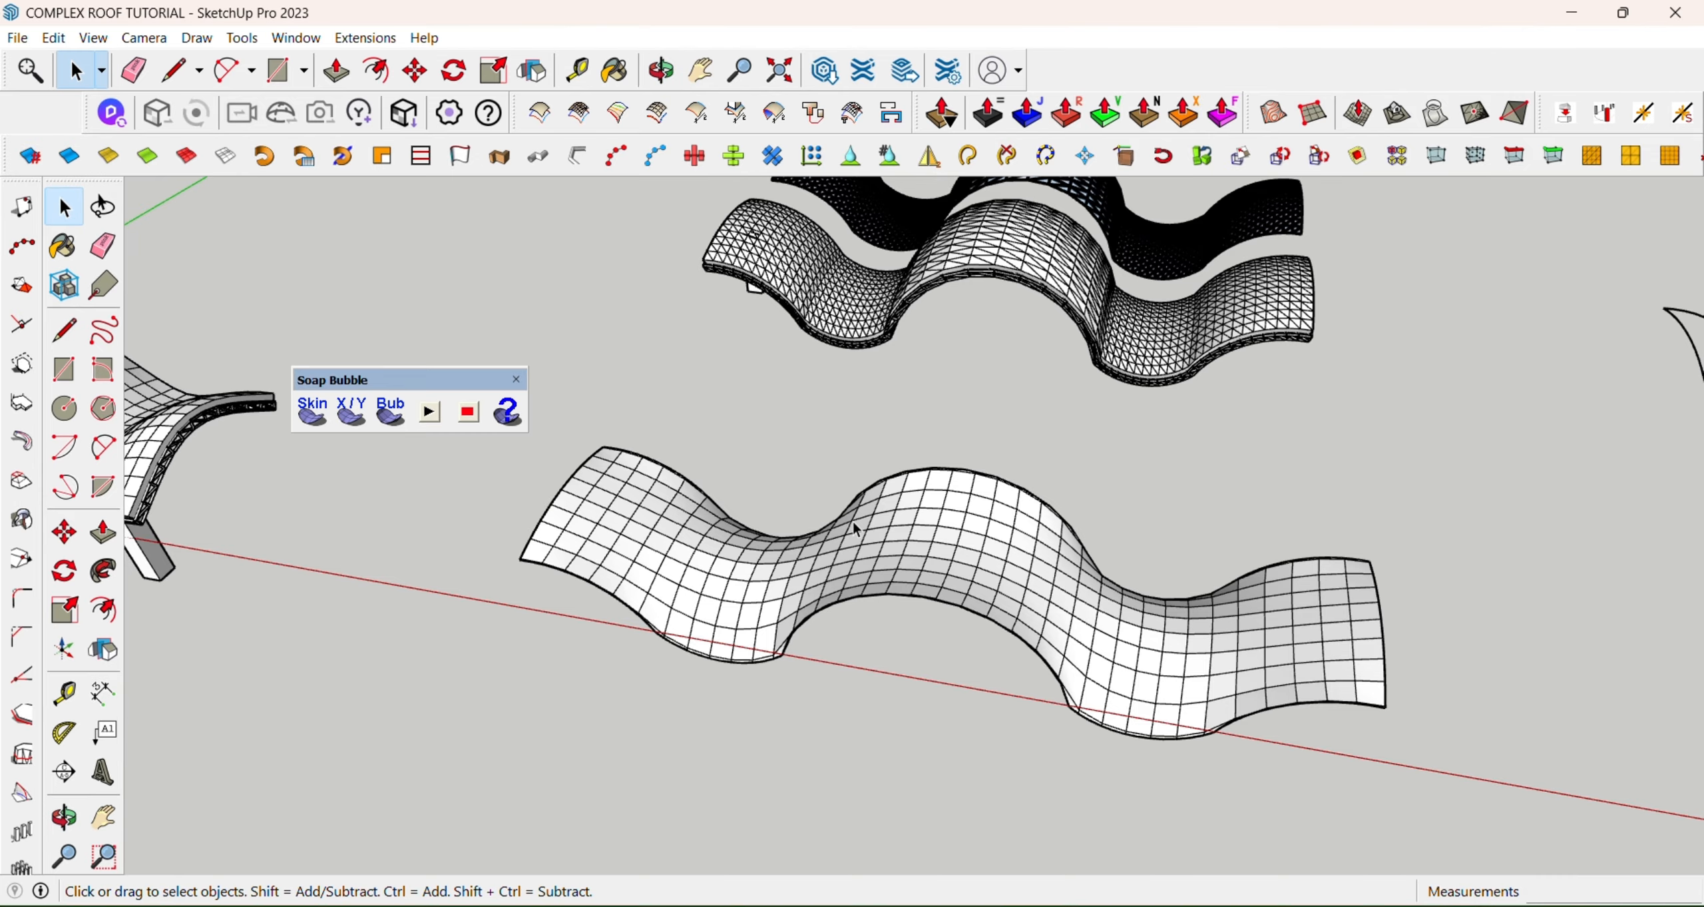
pyautogui.doubleClick(880, 555)
pyautogui.tripleClick(880, 555)
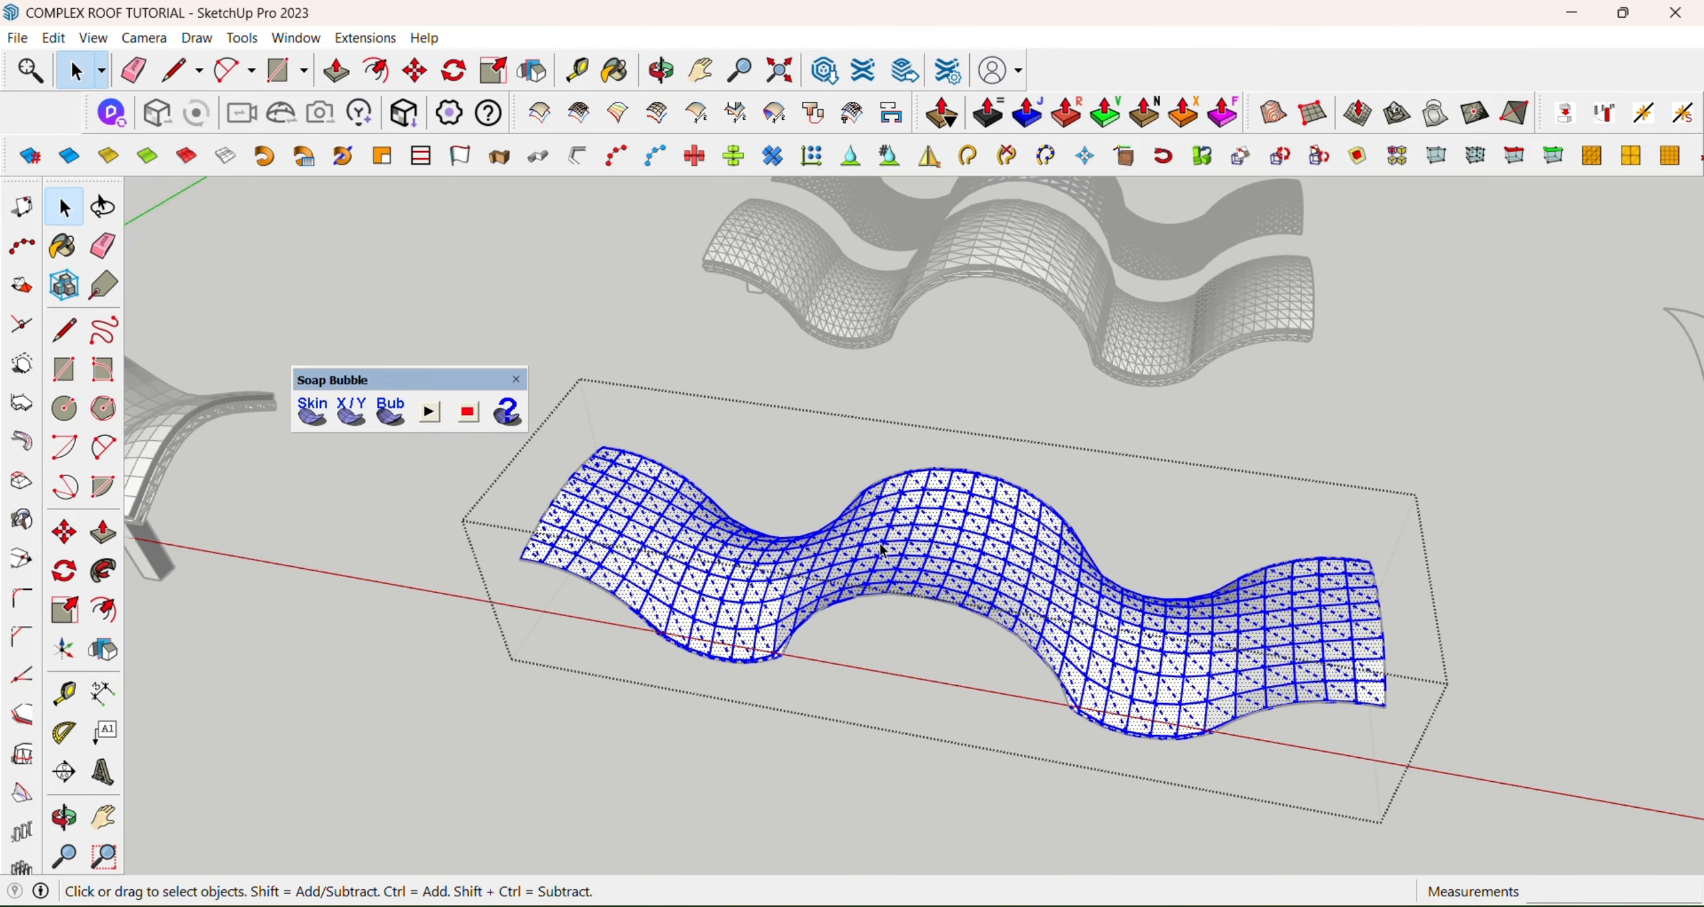
# Try to push-pull the selected mesh by 0.60 m with Joint Push Pull and check the generated edges
pyautogui.click(1032, 129)
pyautogui.moveTo(978, 532)
pyautogui.mouseDown()
pyautogui.moveTo(980, 512)
pyautogui.moveTo(978, 529)
pyautogui.mouseUp()
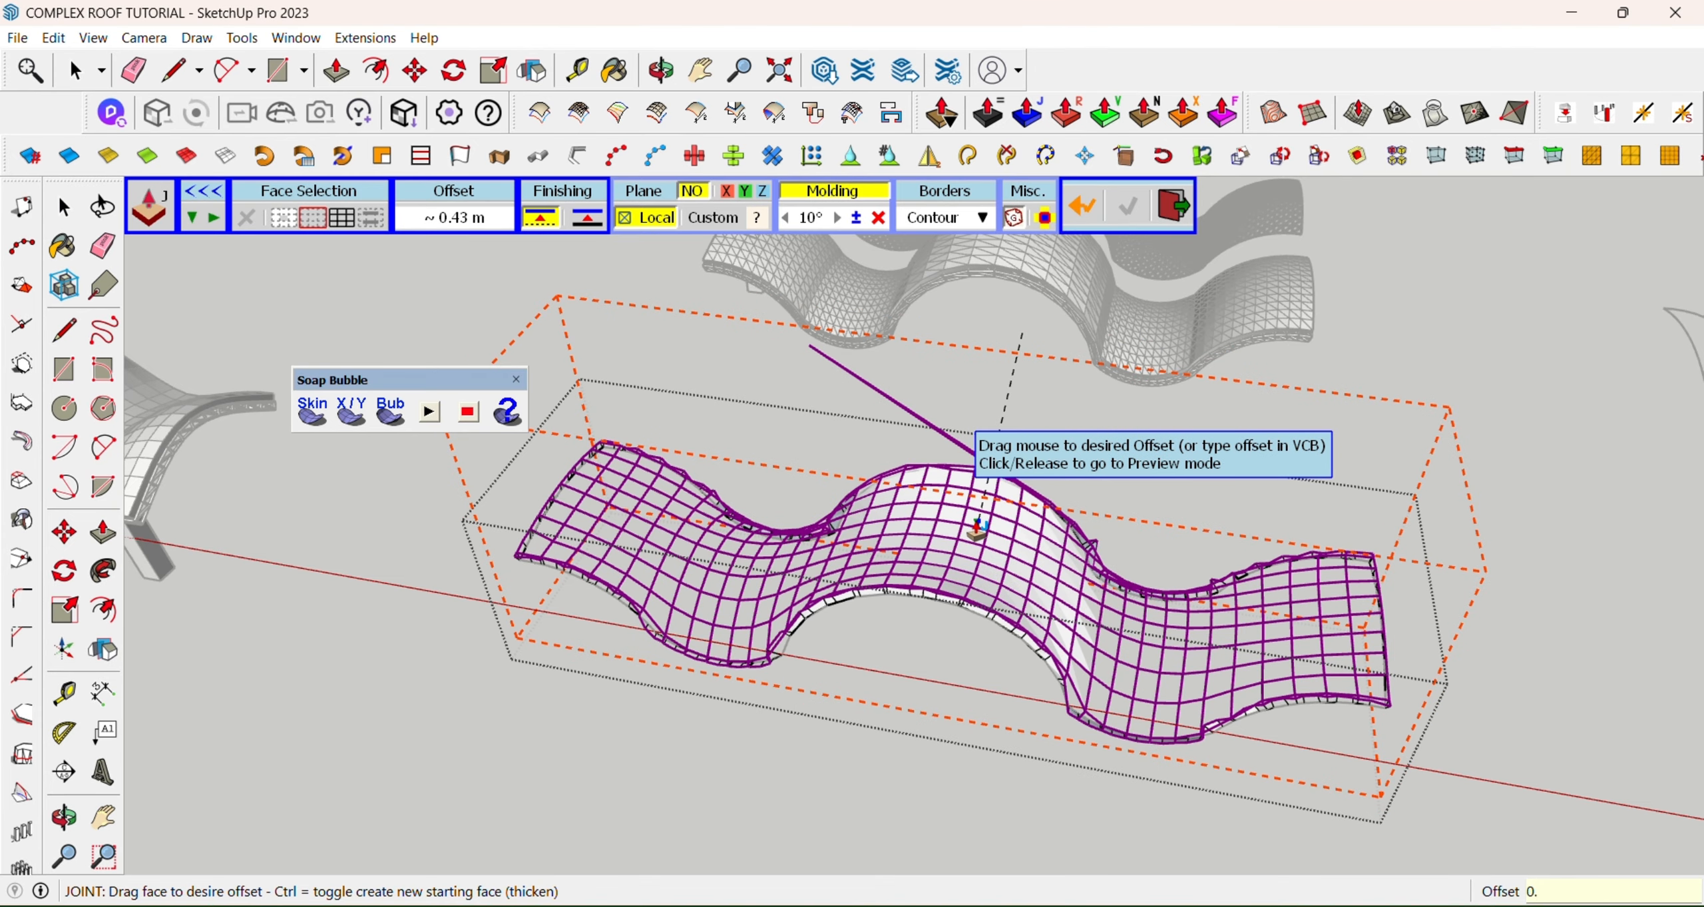
pyautogui.press('Return')
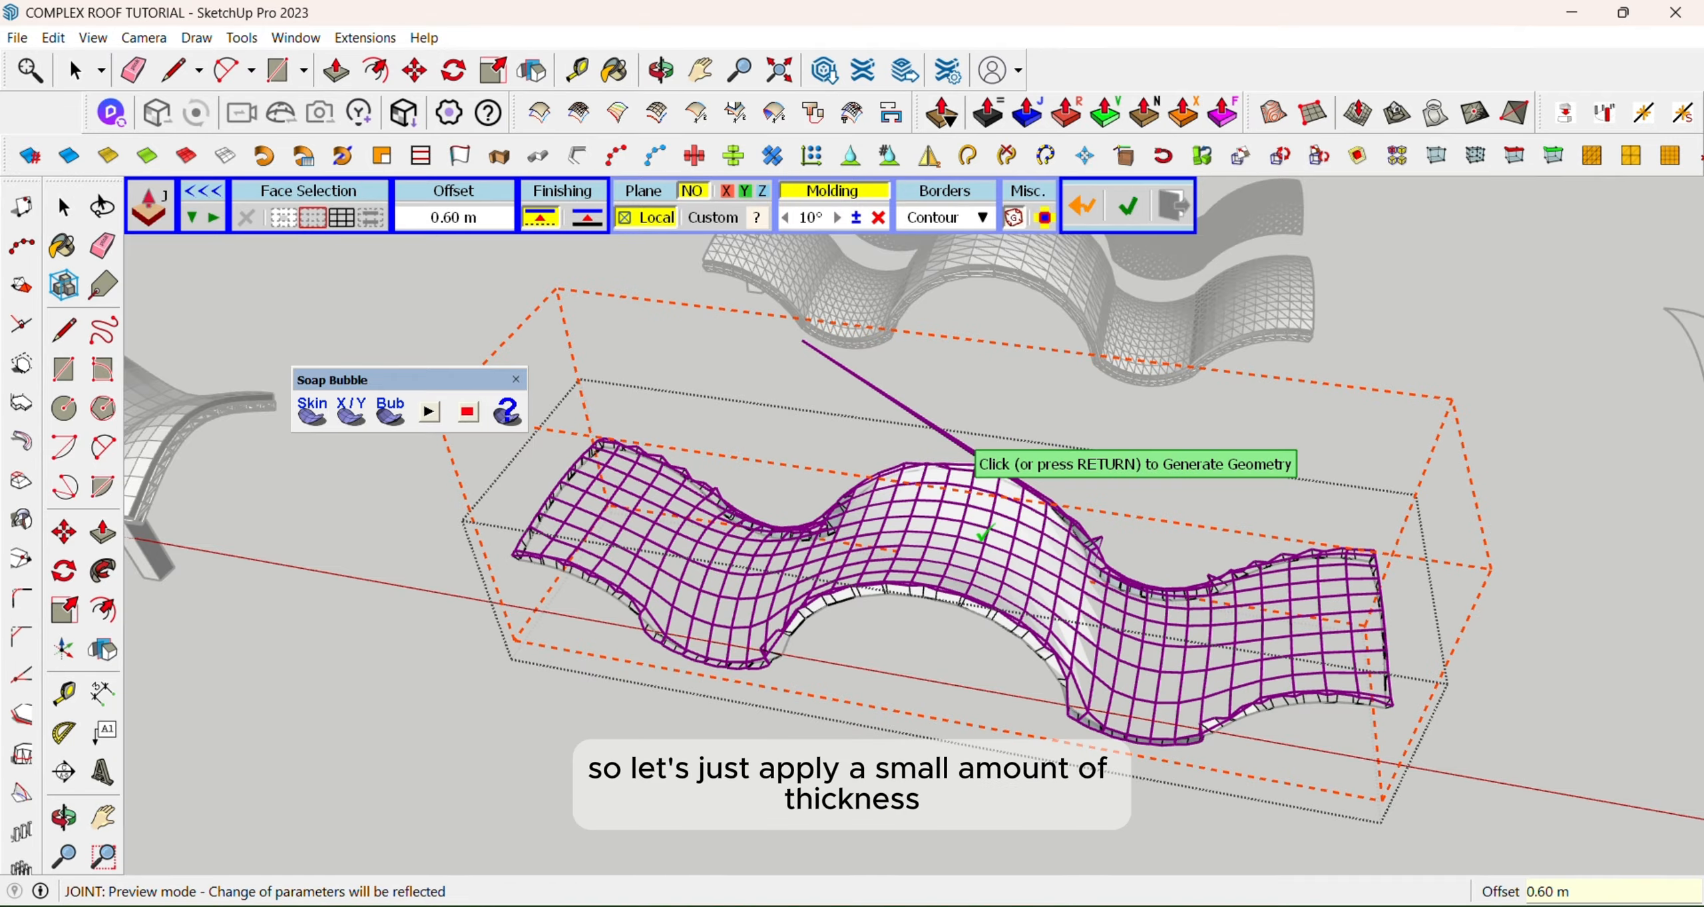
pyautogui.click(975, 521)
pyautogui.scroll(1, 830, 671)
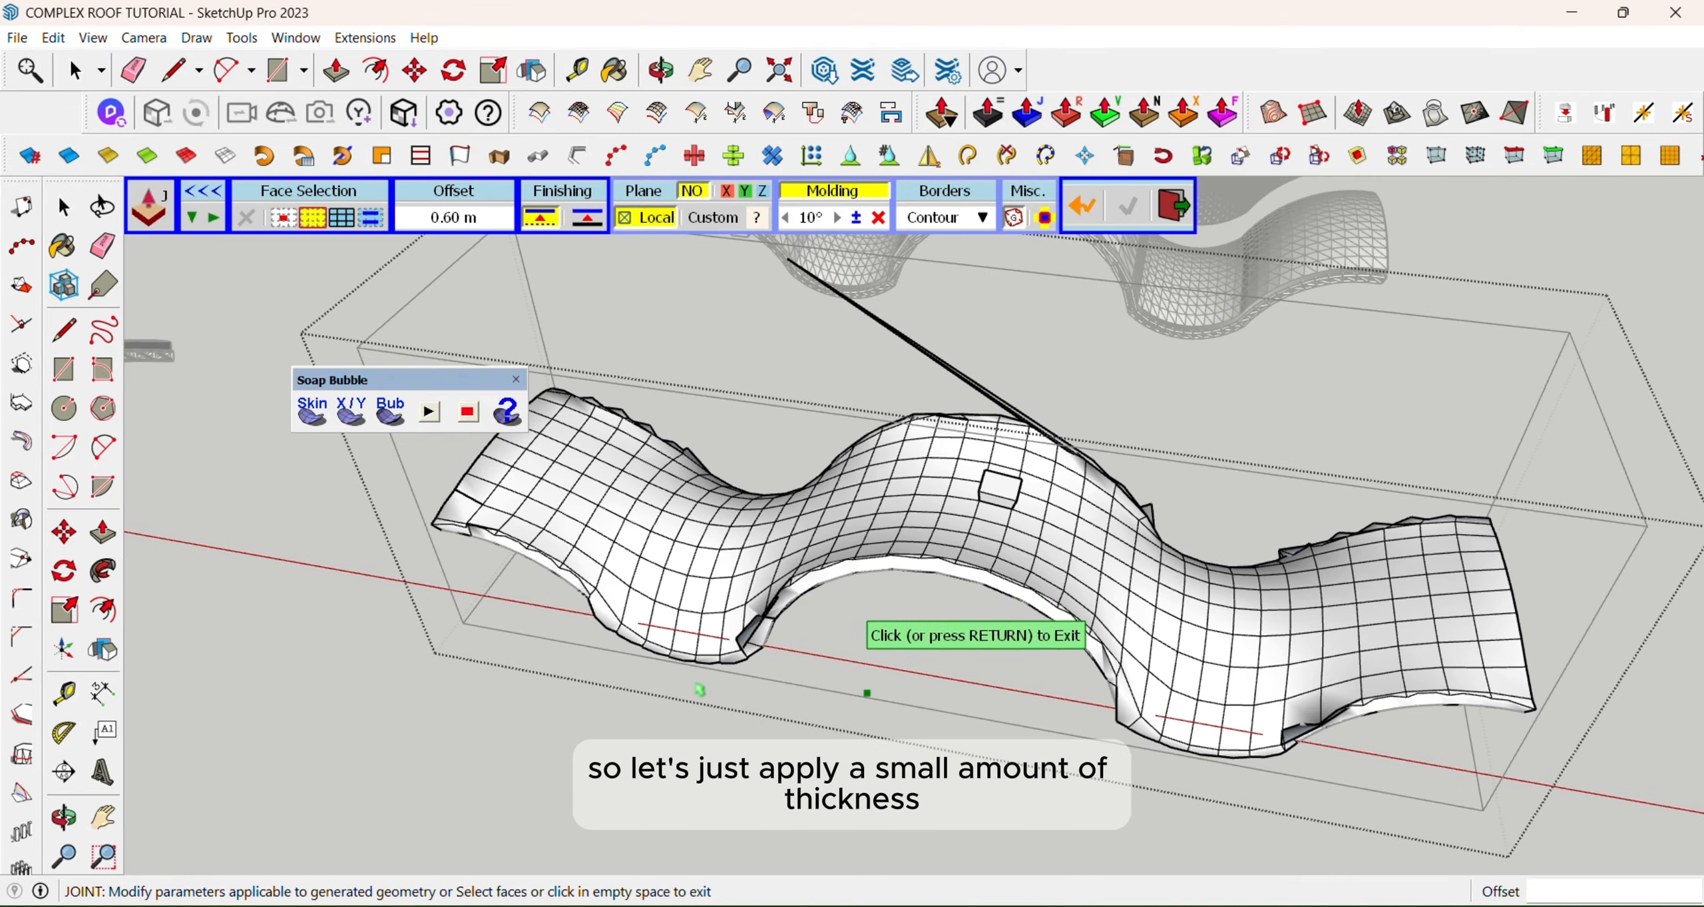
pyautogui.moveTo(617, 735); pyautogui.dragTo(977, 436, button='middle')
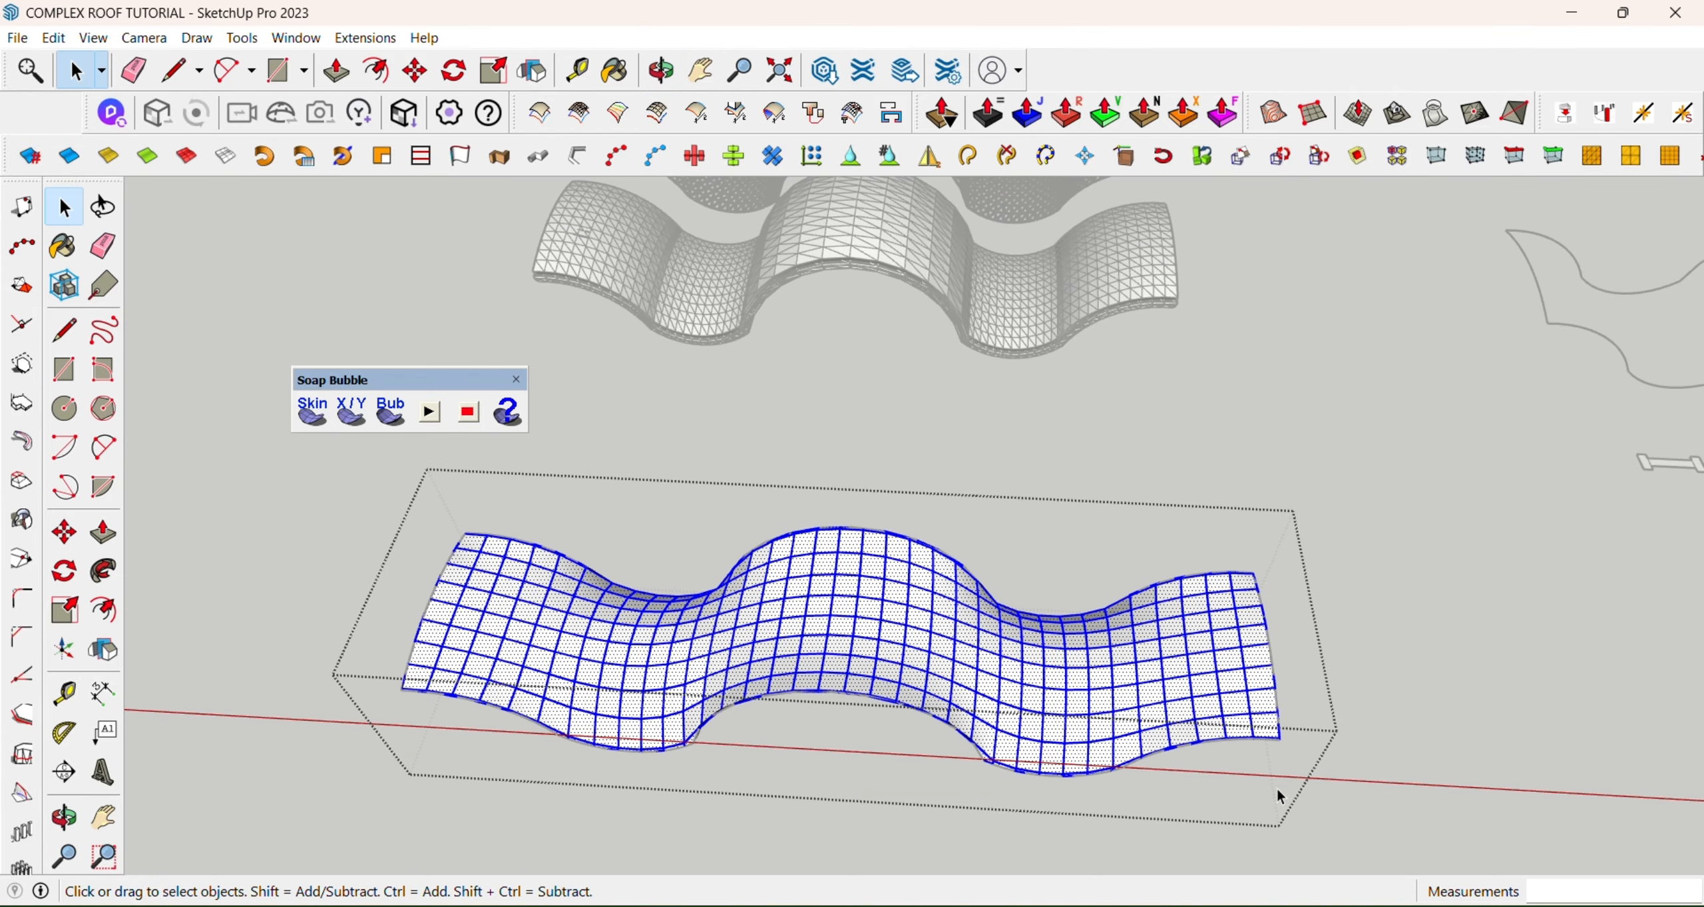
# Thicken the selected mesh surface by 0.30 m with Joint Push Pull's Thicken tool
pyautogui.click(988, 113)
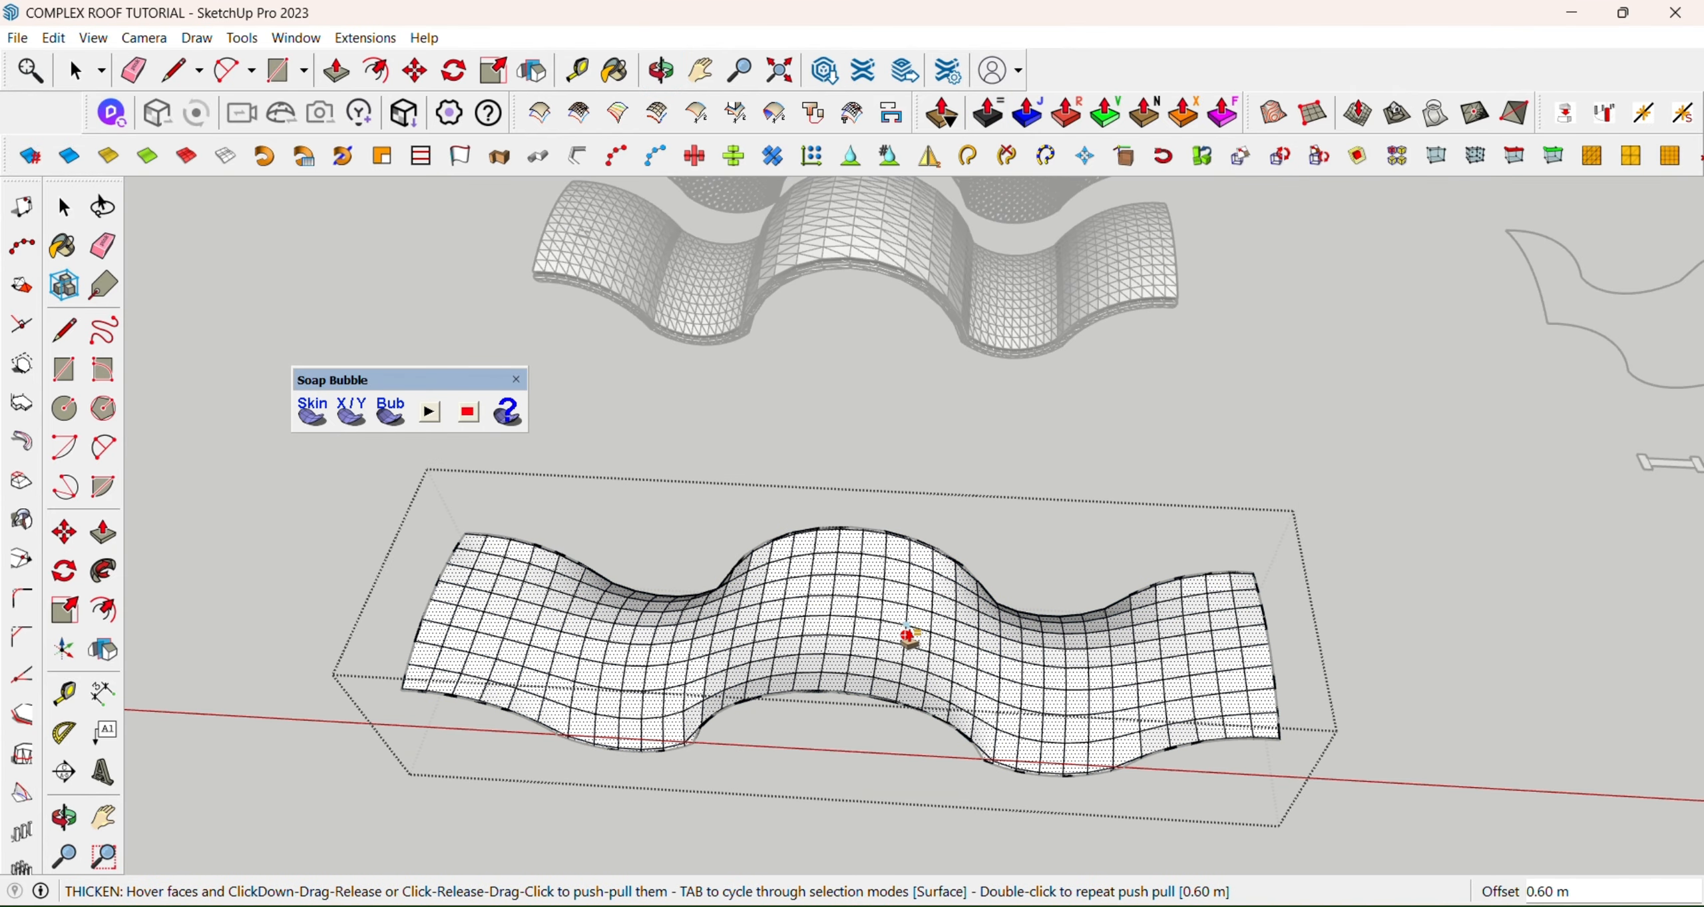
pyautogui.moveTo(913, 638); pyautogui.dragTo(917, 631)
pyautogui.write('0')
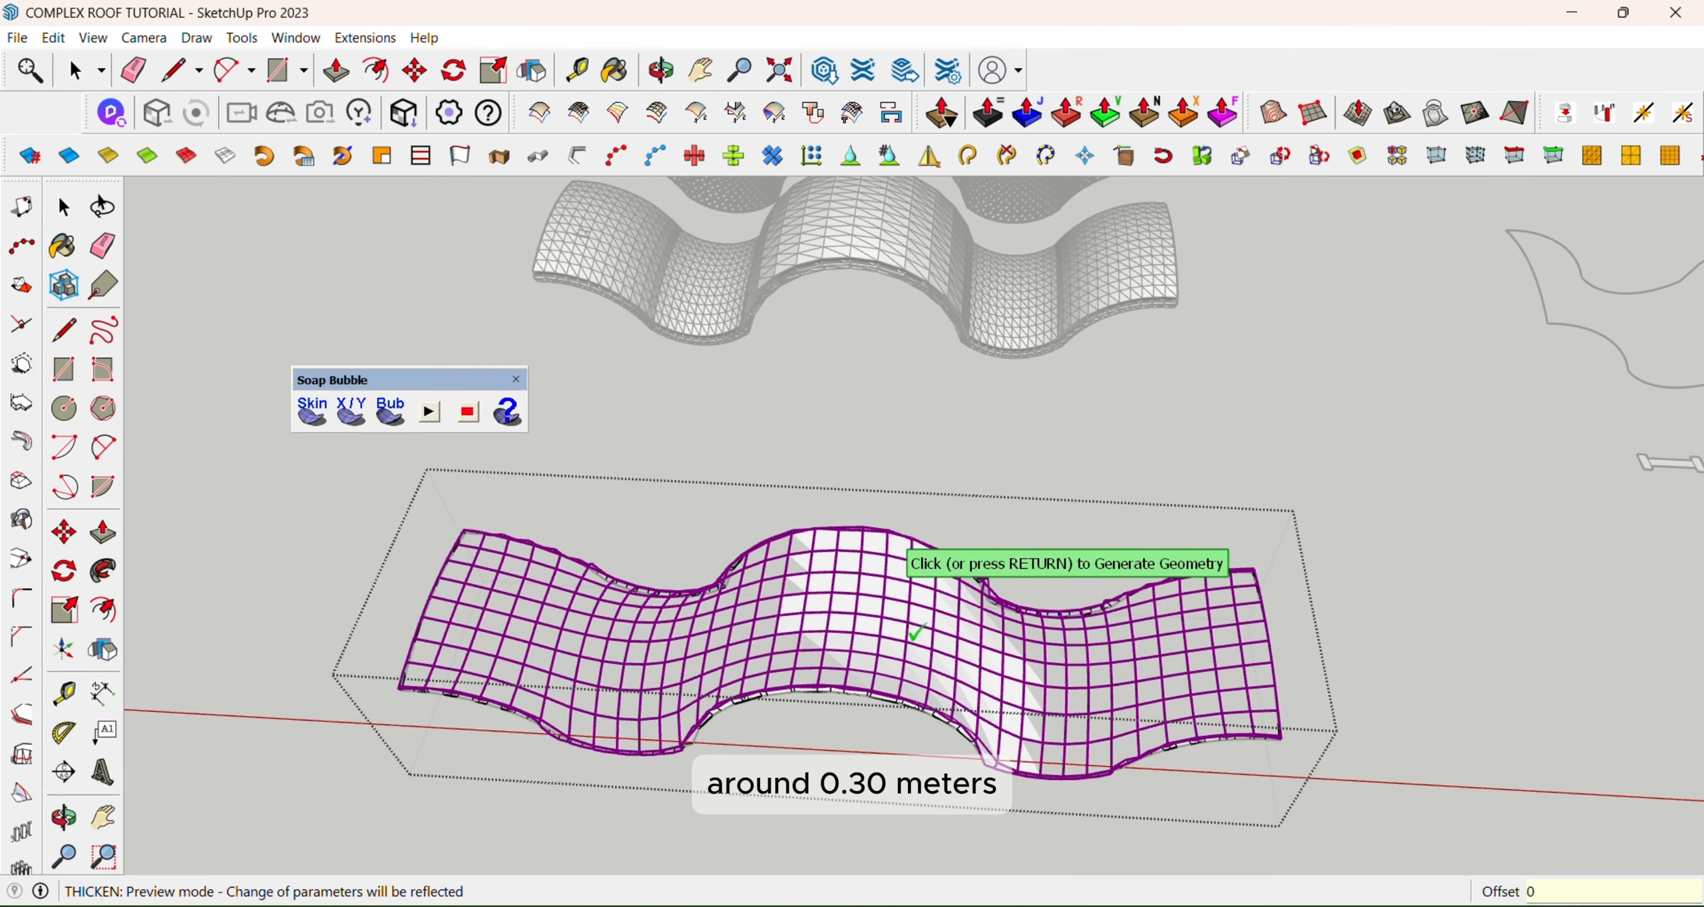
pyautogui.write('.30')
pyautogui.press('Return')
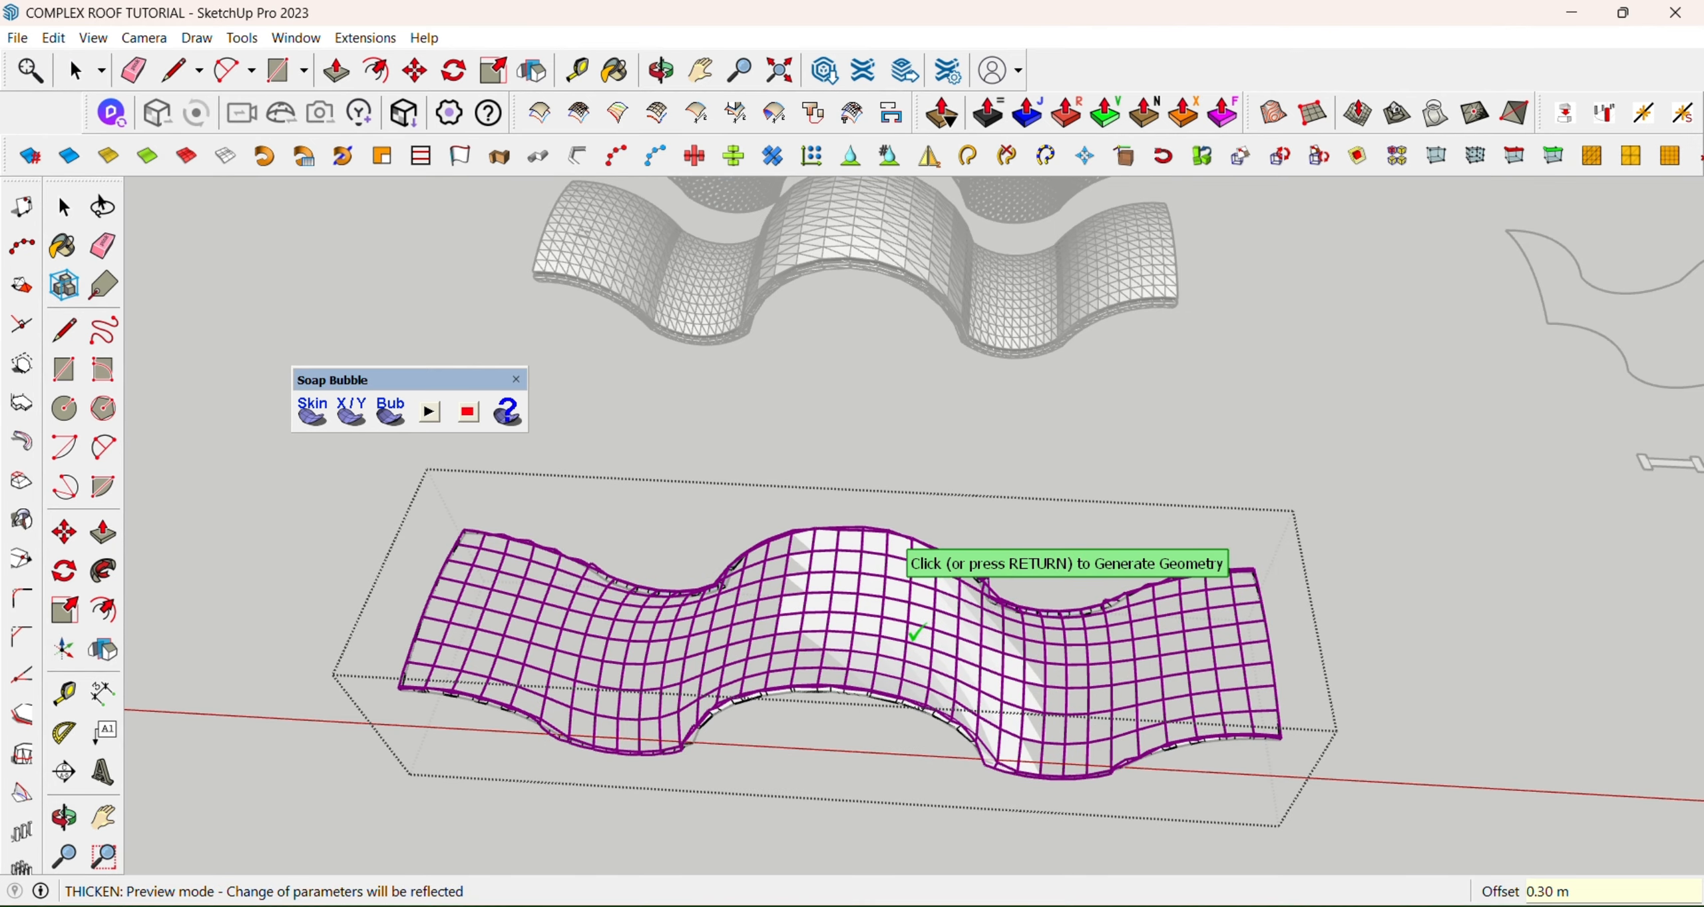
pyautogui.click(916, 633)
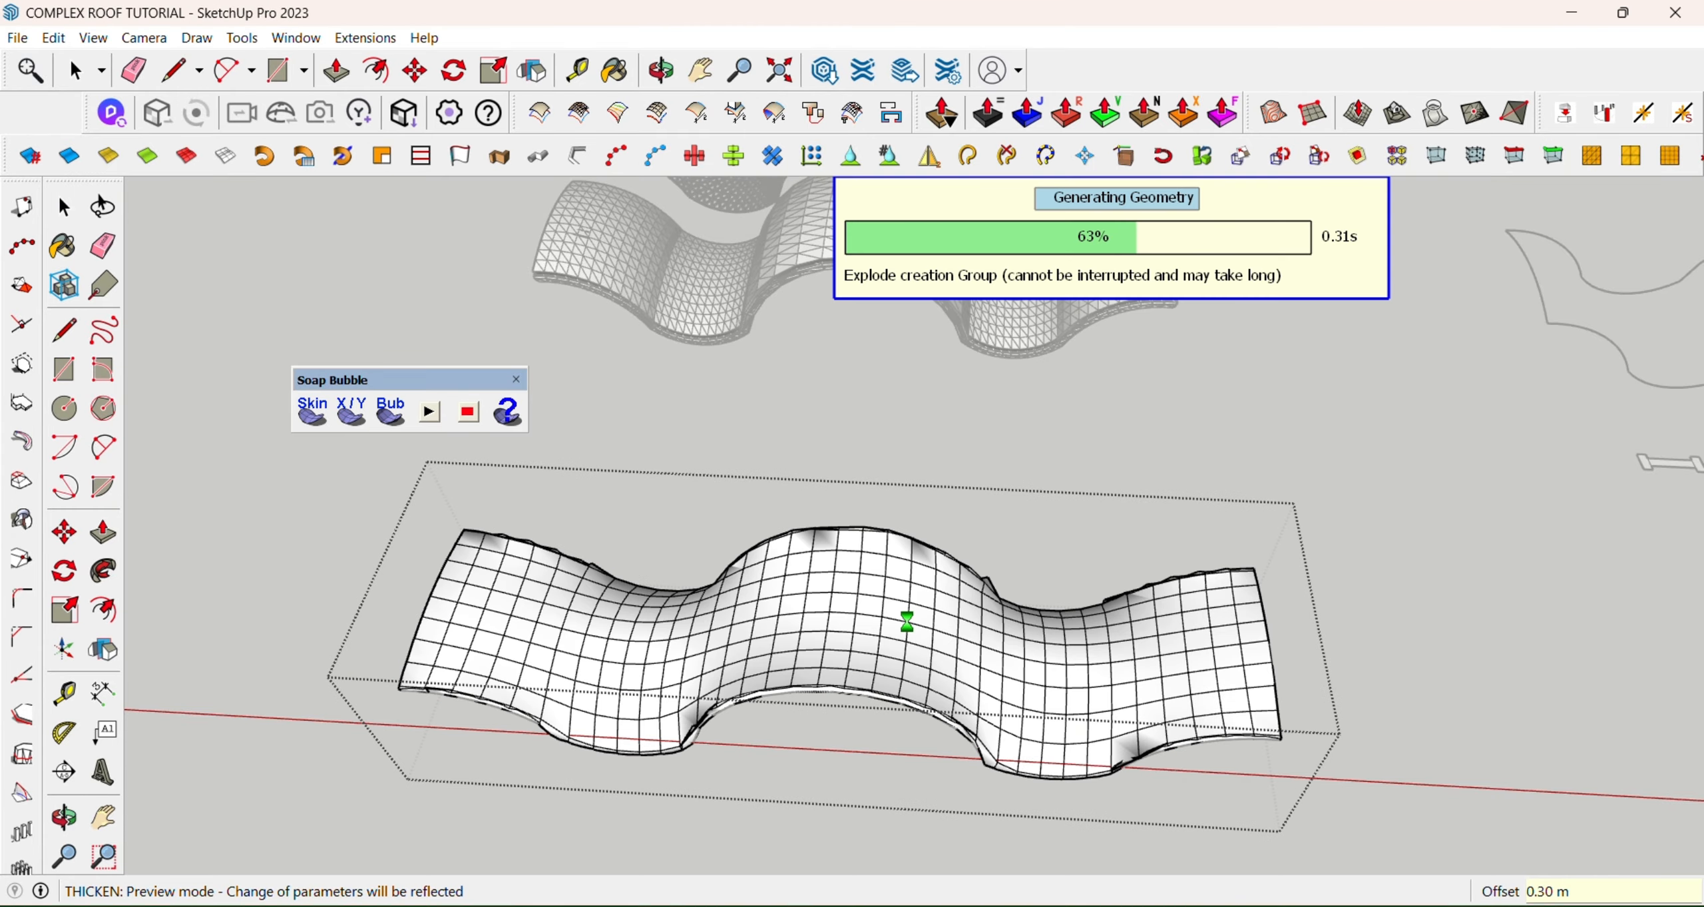
# Soften all edges of the thickened roof mesh with the JHS smoothing option and close its group
pyautogui.scroll(1, 891, 691)
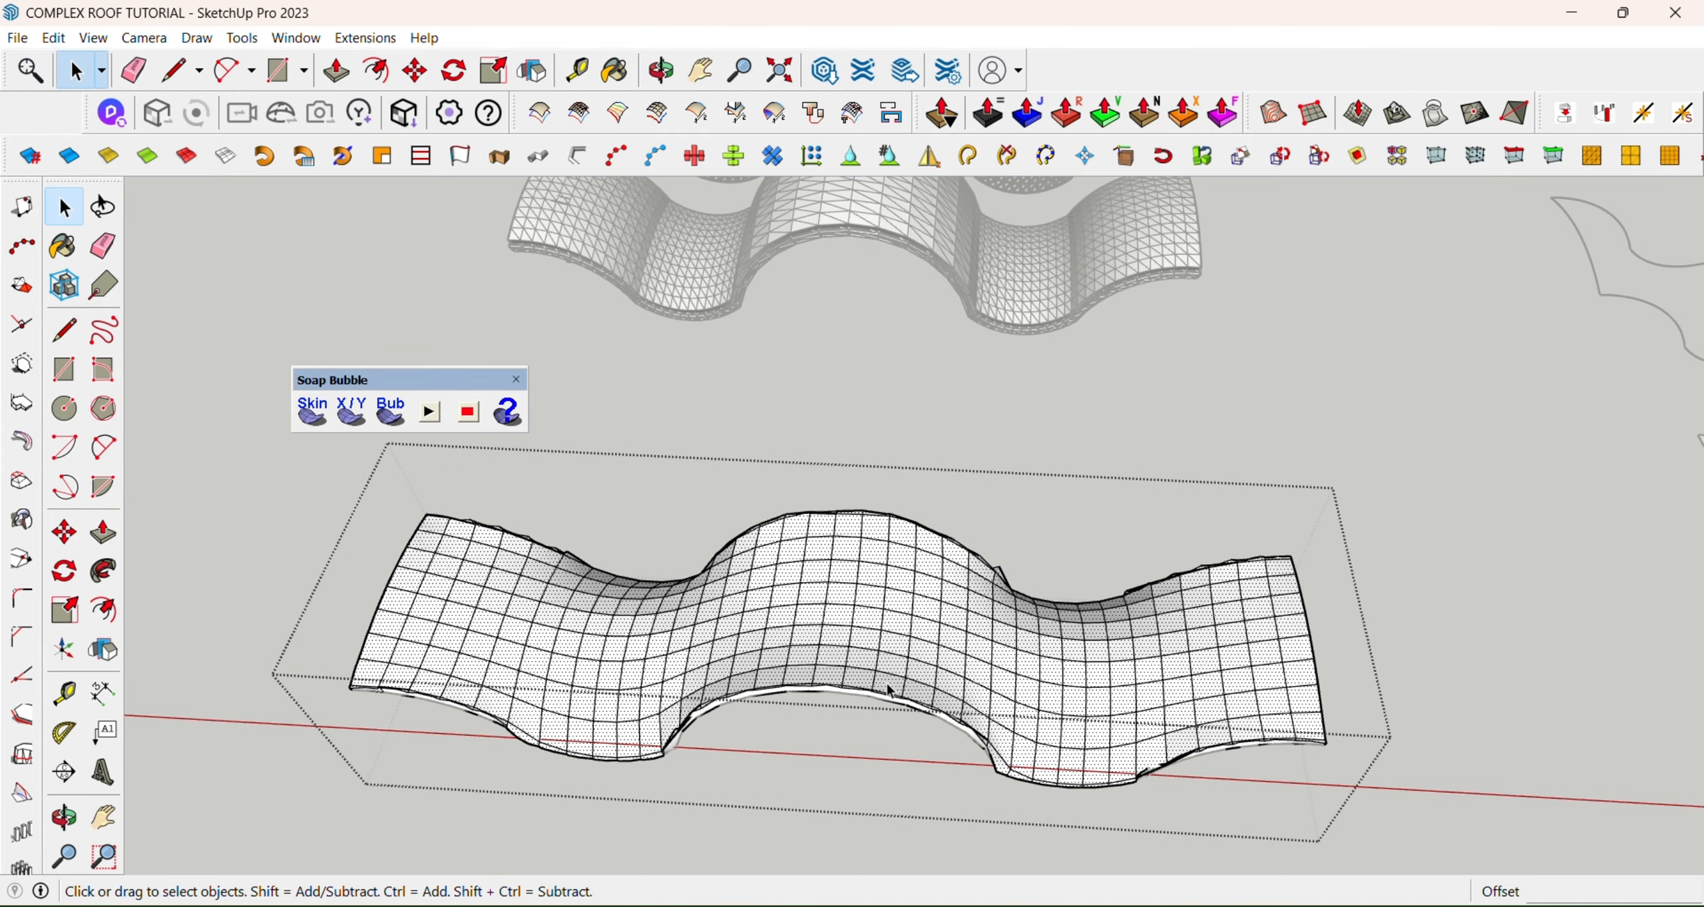
pyautogui.click(64, 818)
pyautogui.moveTo(446, 791); pyautogui.dragTo(689, 716)
pyautogui.scroll(-6, 596, 643)
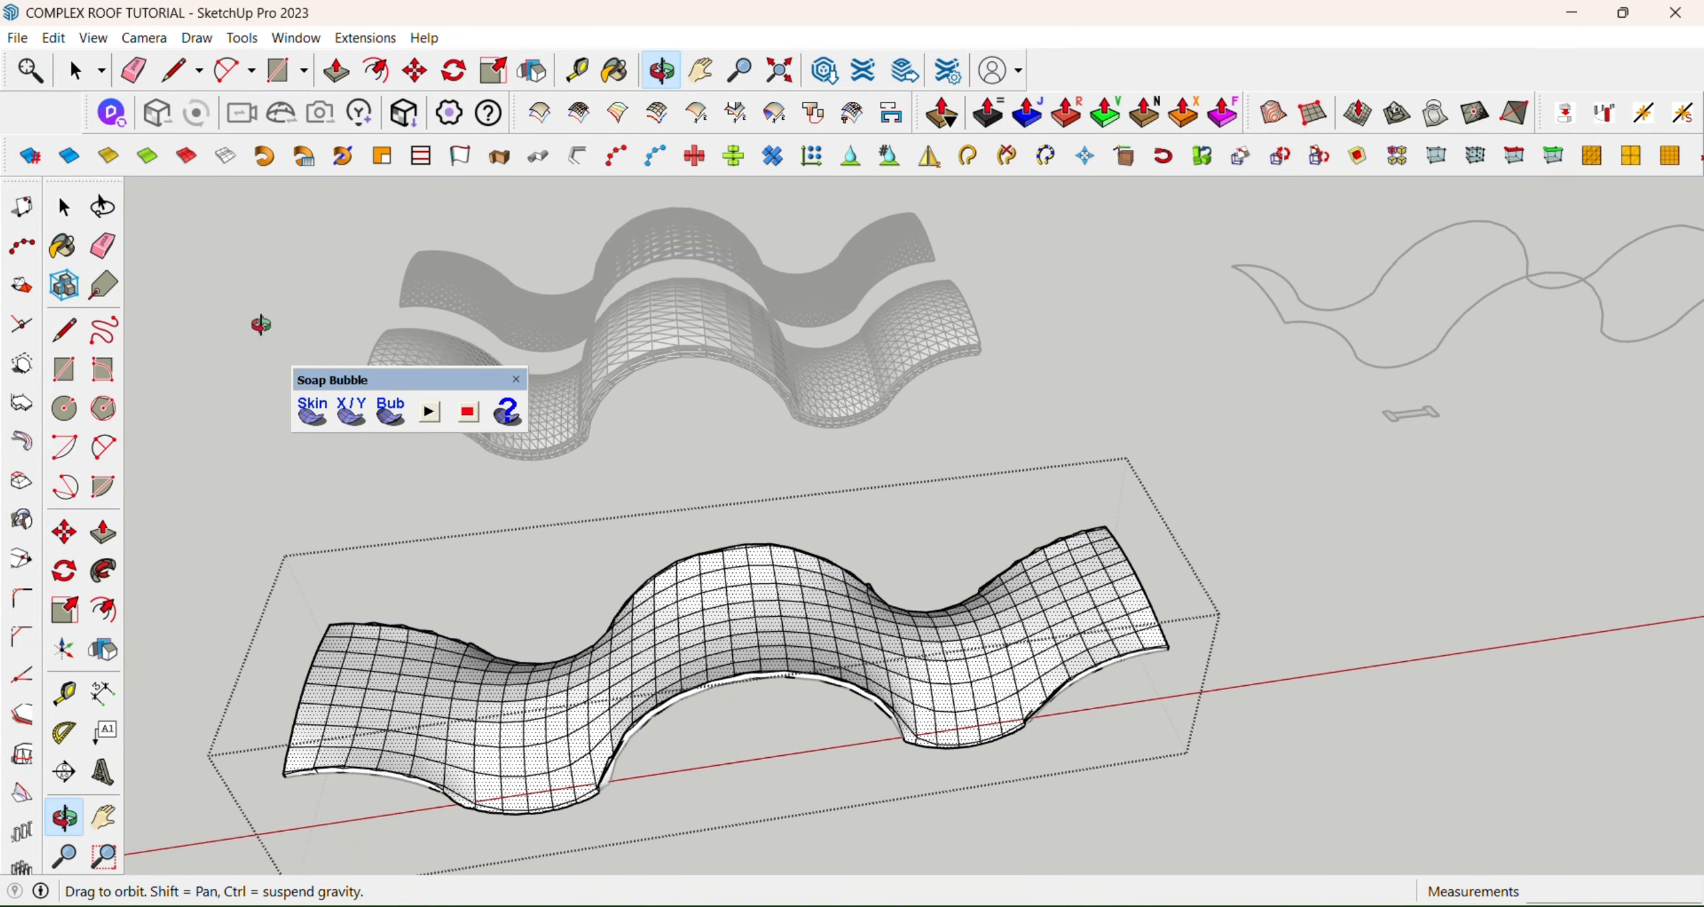
pyautogui.click(66, 211)
pyautogui.scroll(-2, 797, 687)
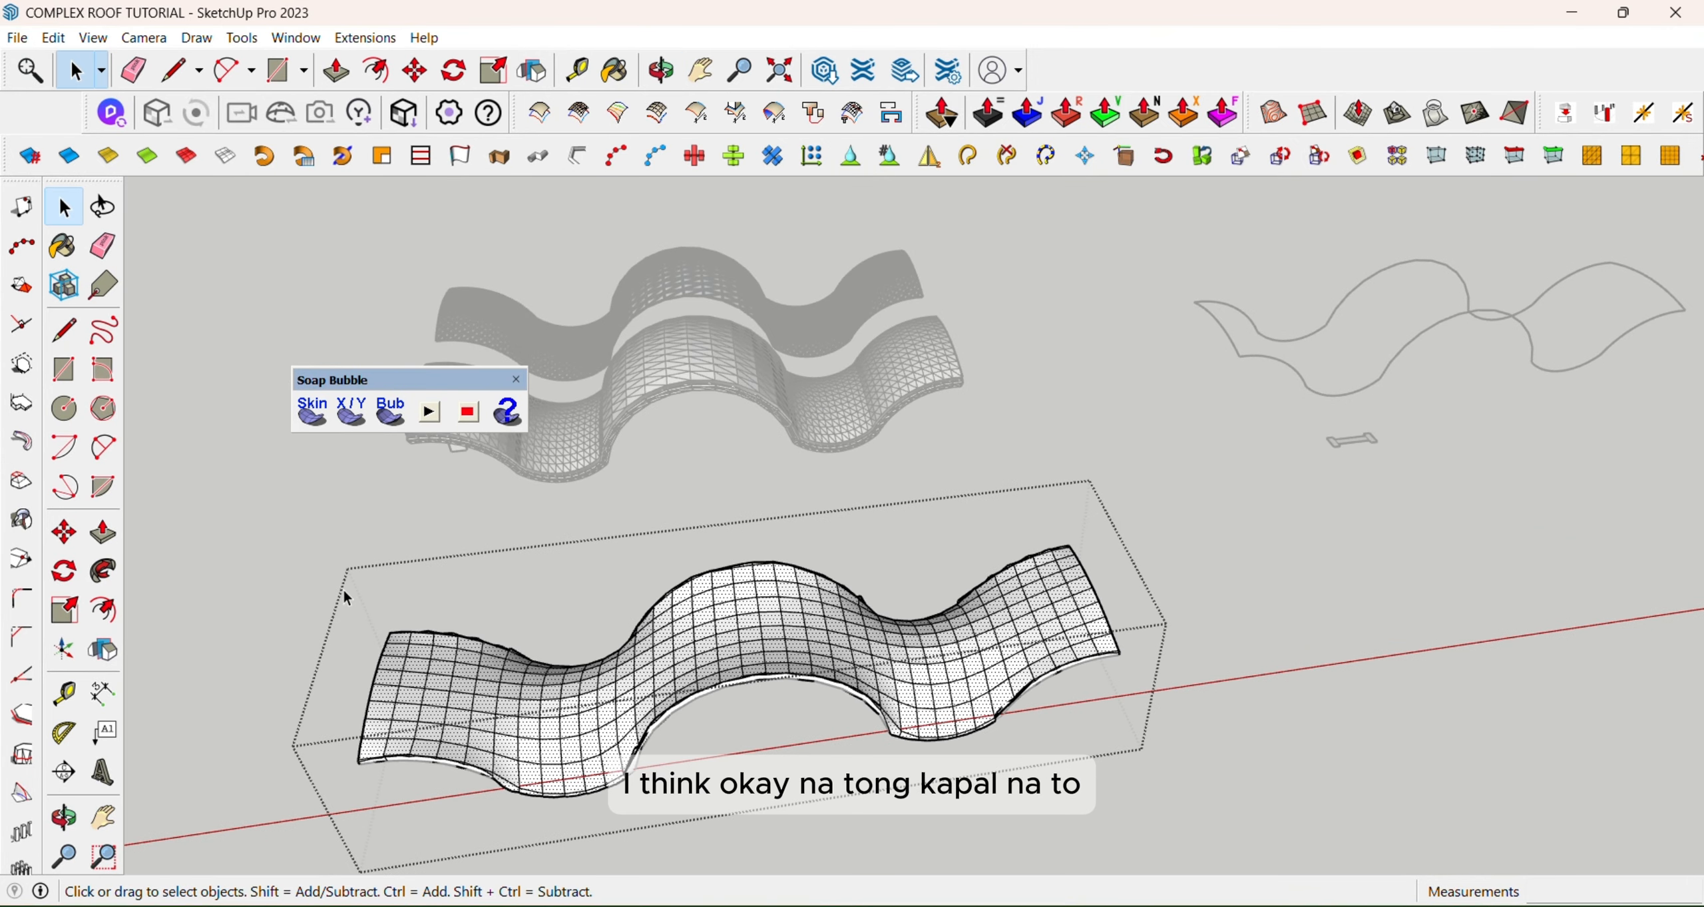
pyautogui.moveTo(343, 590); pyautogui.dragTo(1236, 810)
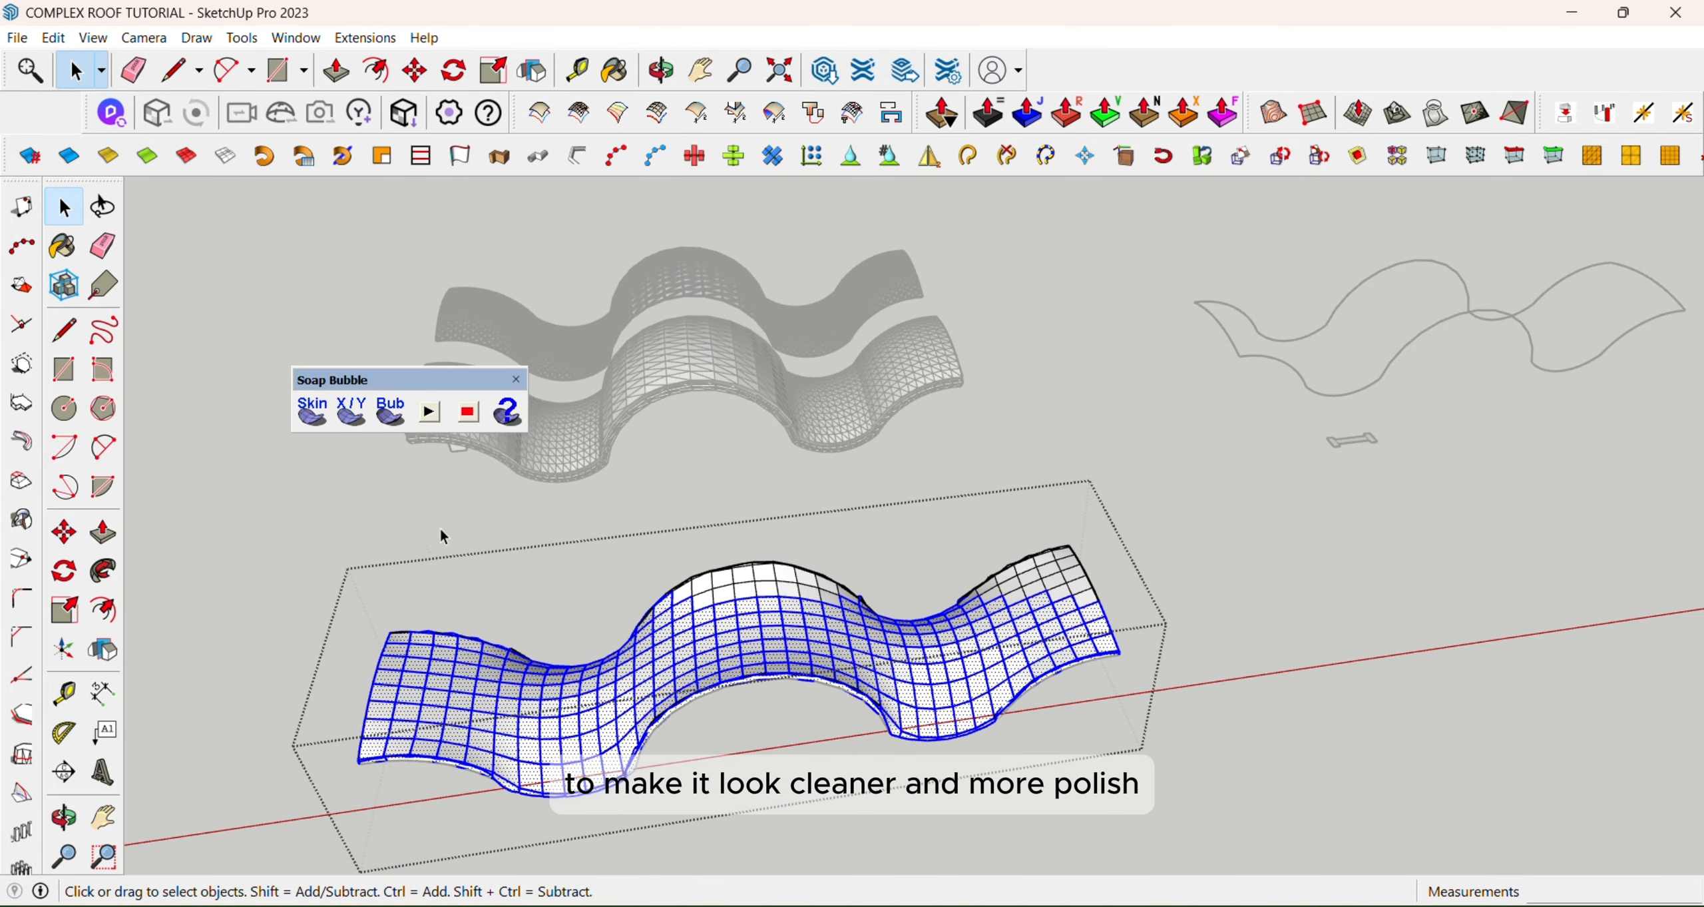
pyautogui.moveTo(309, 563); pyautogui.dragTo(1233, 817)
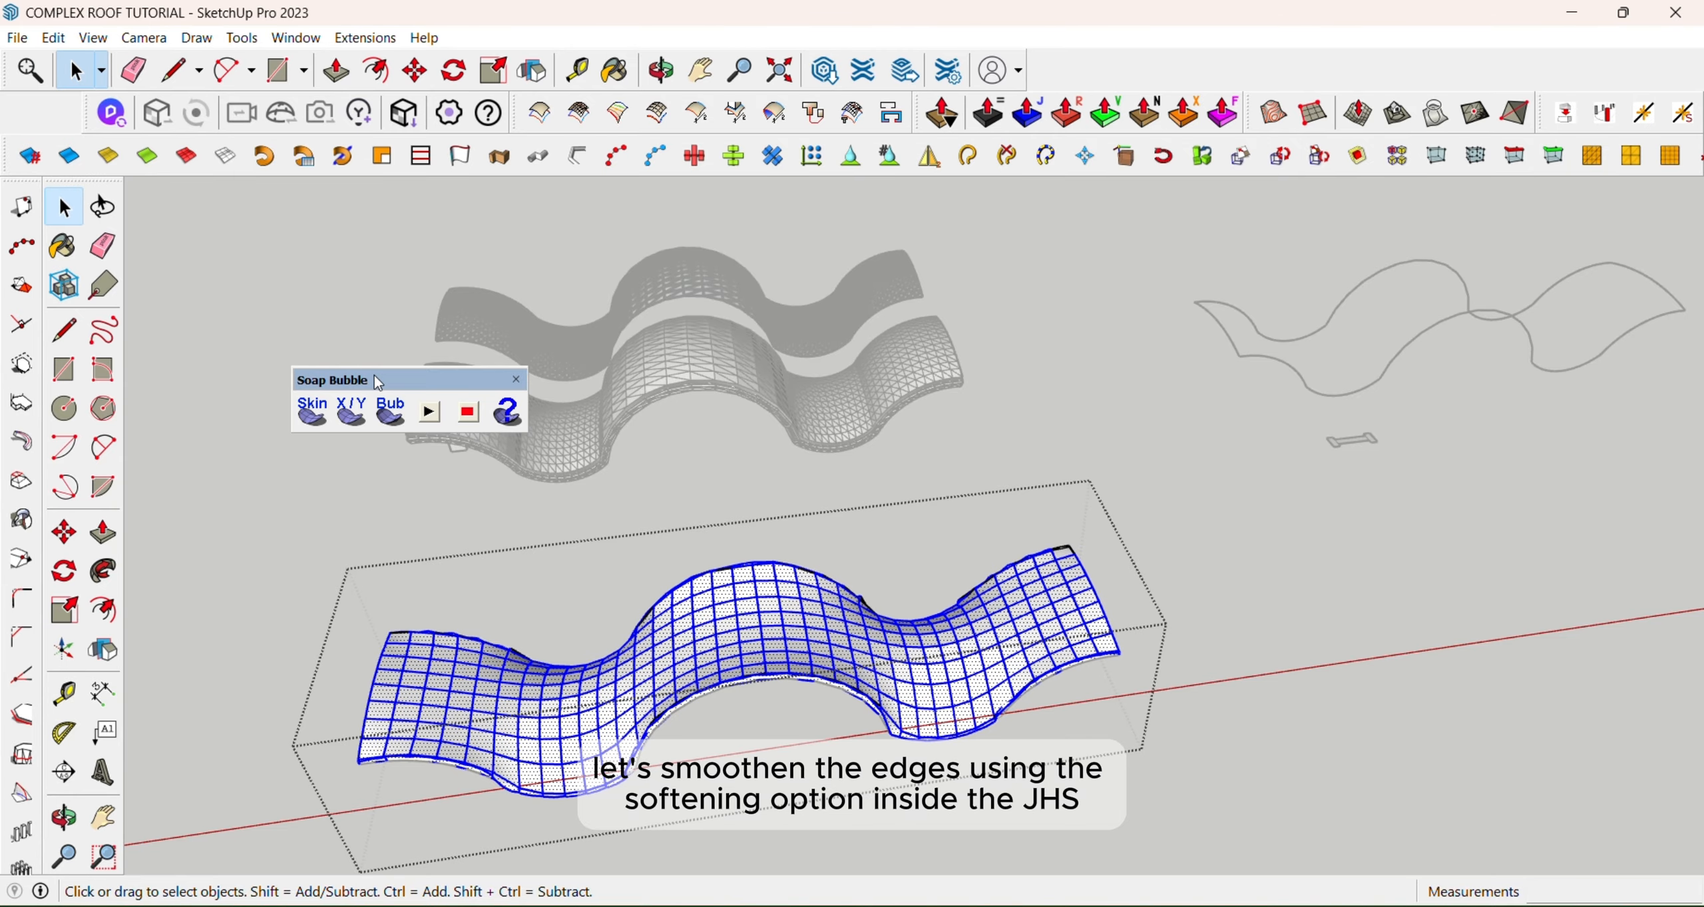
pyautogui.moveTo(241, 492); pyautogui.dragTo(1431, 862)
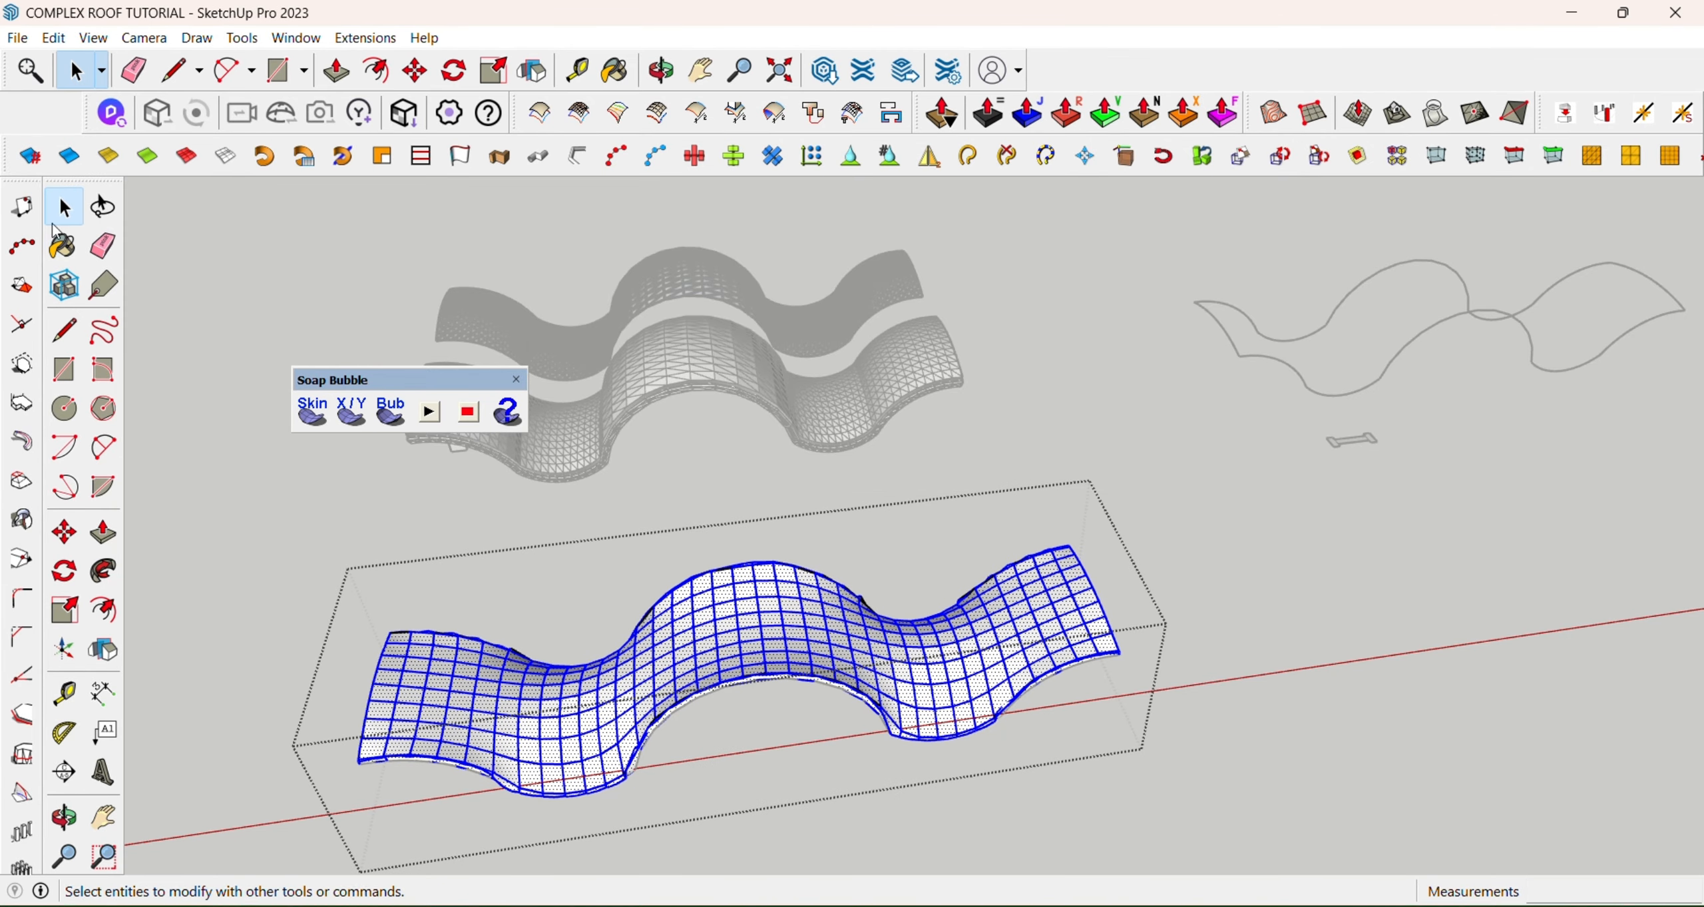
pyautogui.click(69, 156)
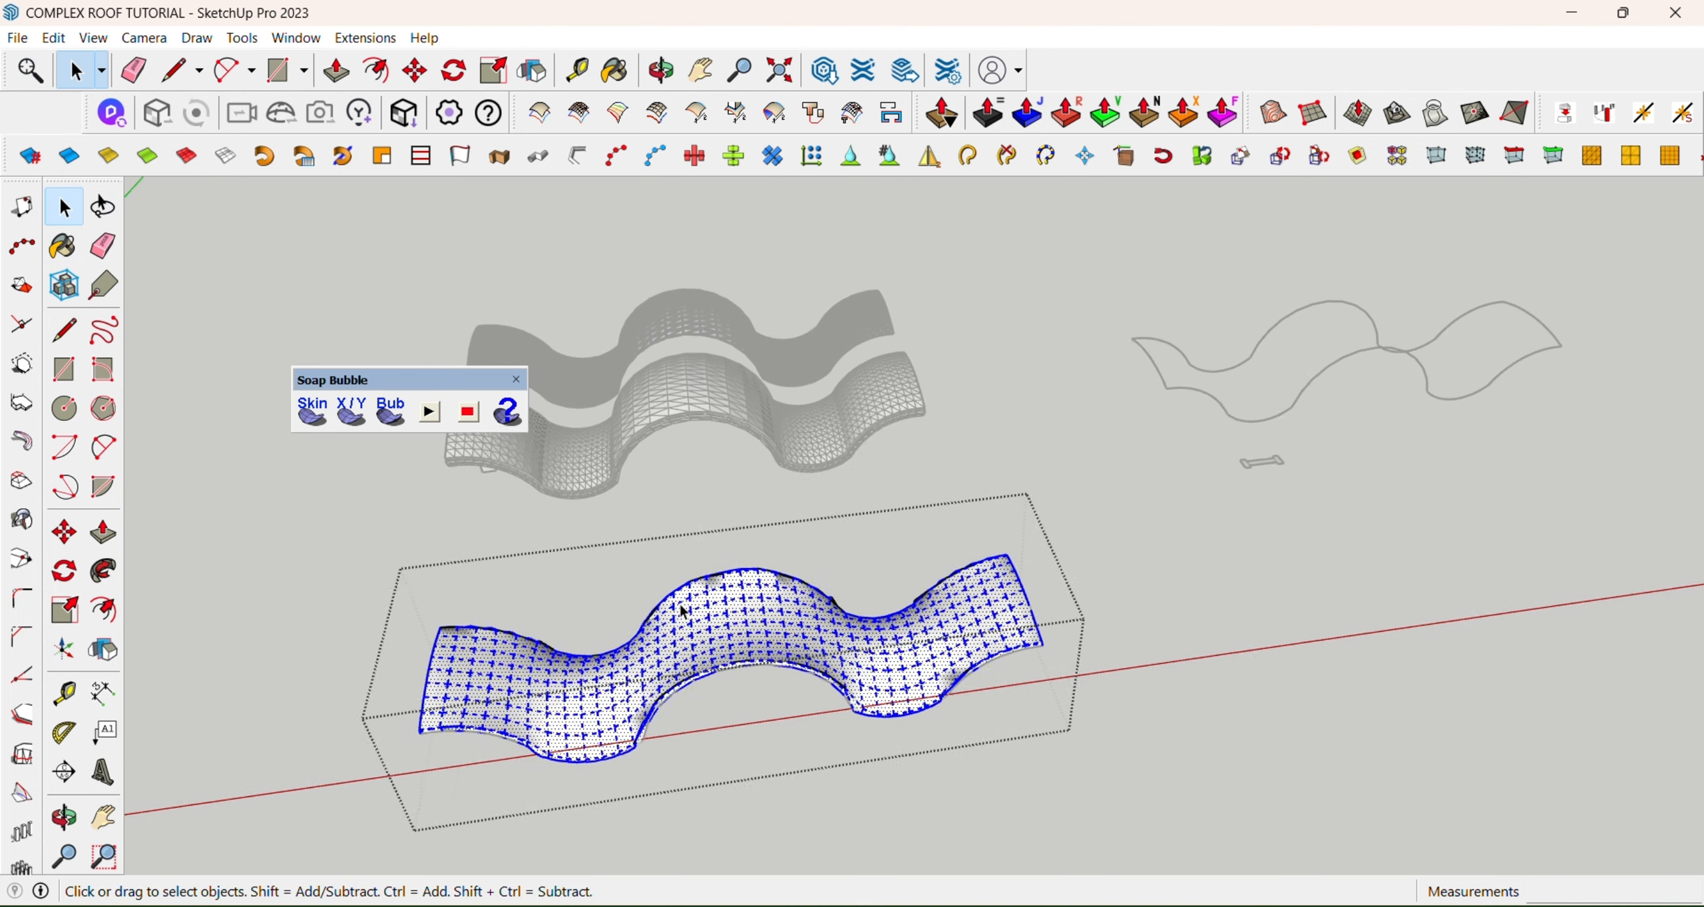
pyautogui.scroll(-2, 707, 639)
pyautogui.click(742, 510)
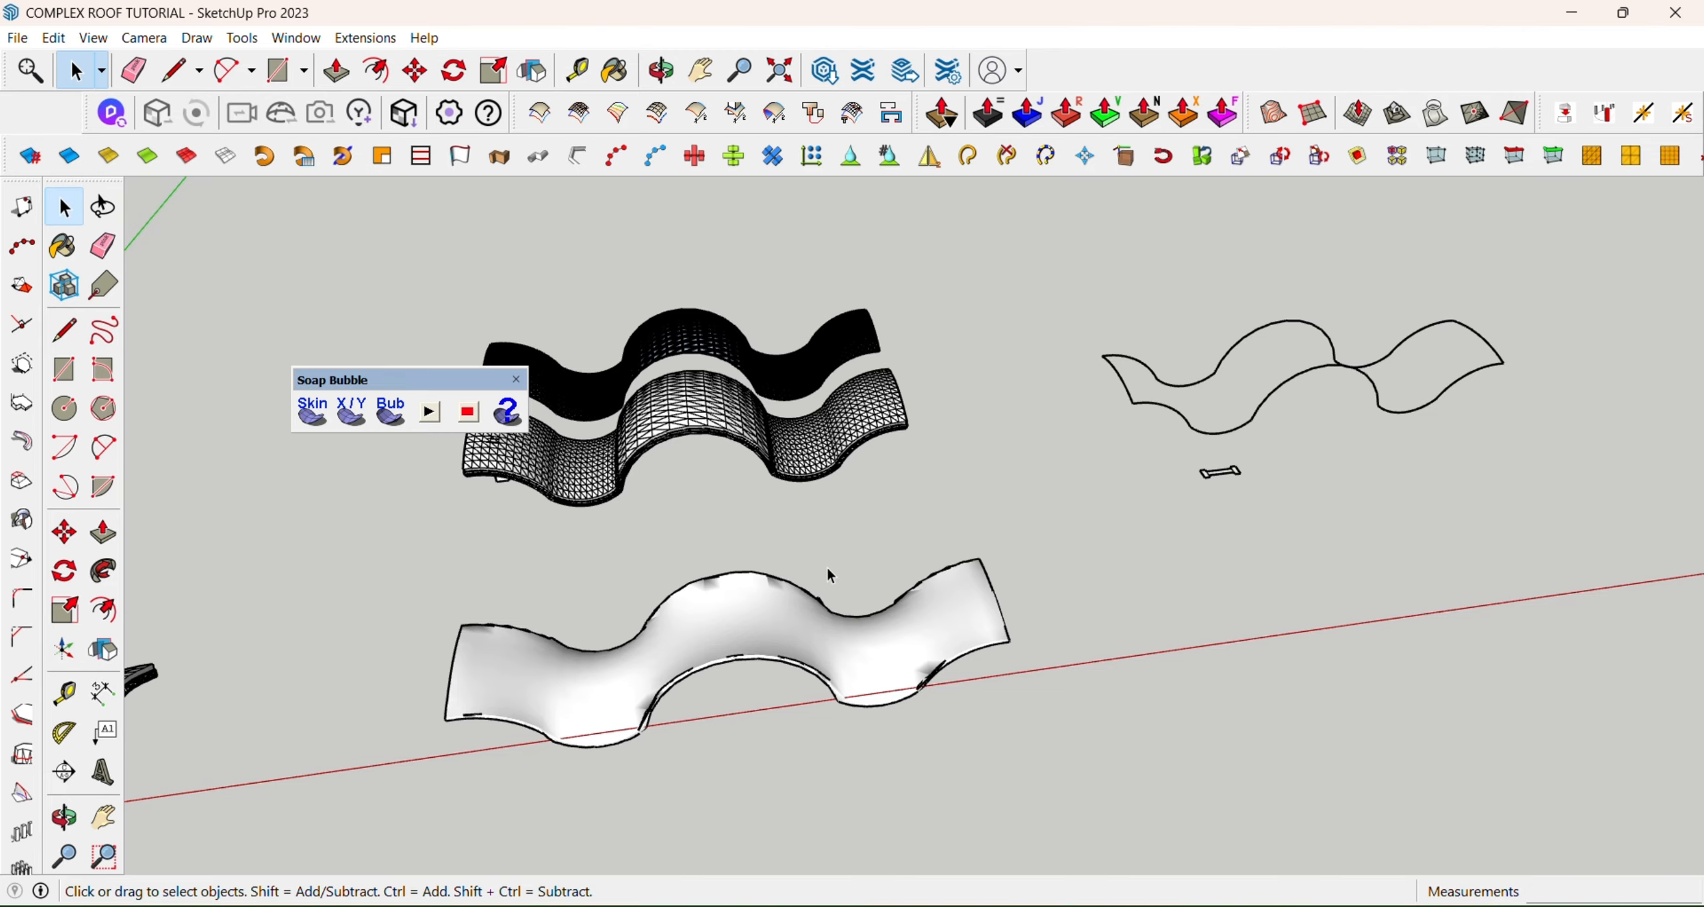
# Reopen the roof group and convert all its mesh edges to grouped tubes with 0.10 m diameter, precision 10 and Heather_Hair2 material
pyautogui.scroll(3, 1089, 686)
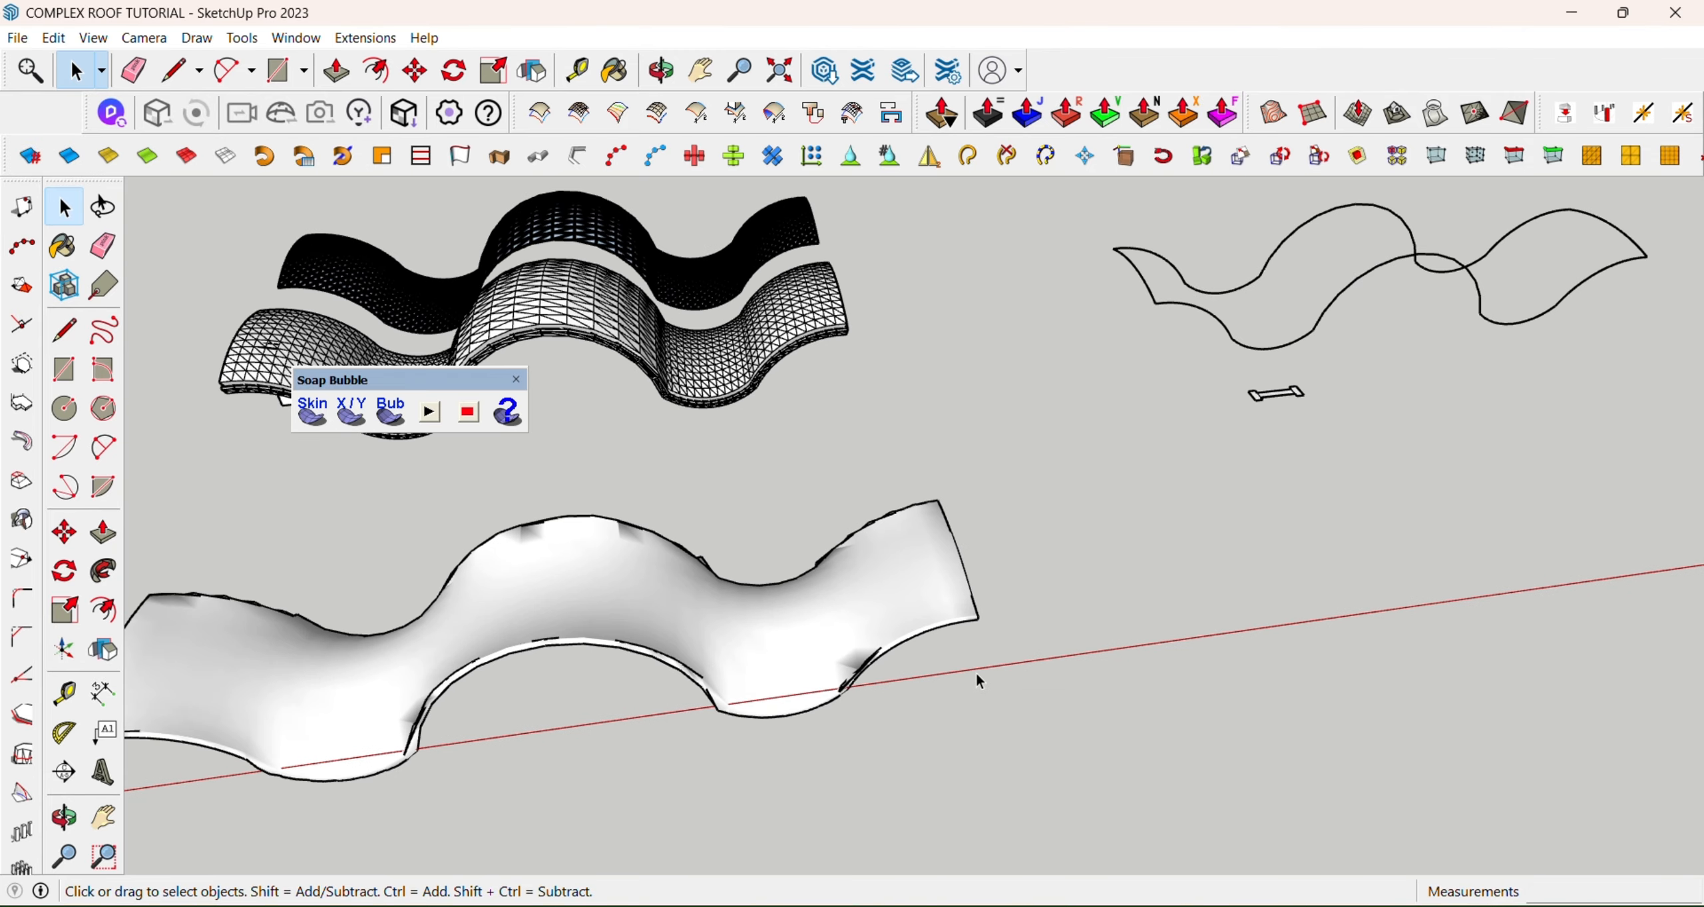
pyautogui.click(78, 825)
pyautogui.moveTo(206, 772); pyautogui.dragTo(506, 605)
pyautogui.press('space')
pyautogui.click(509, 607)
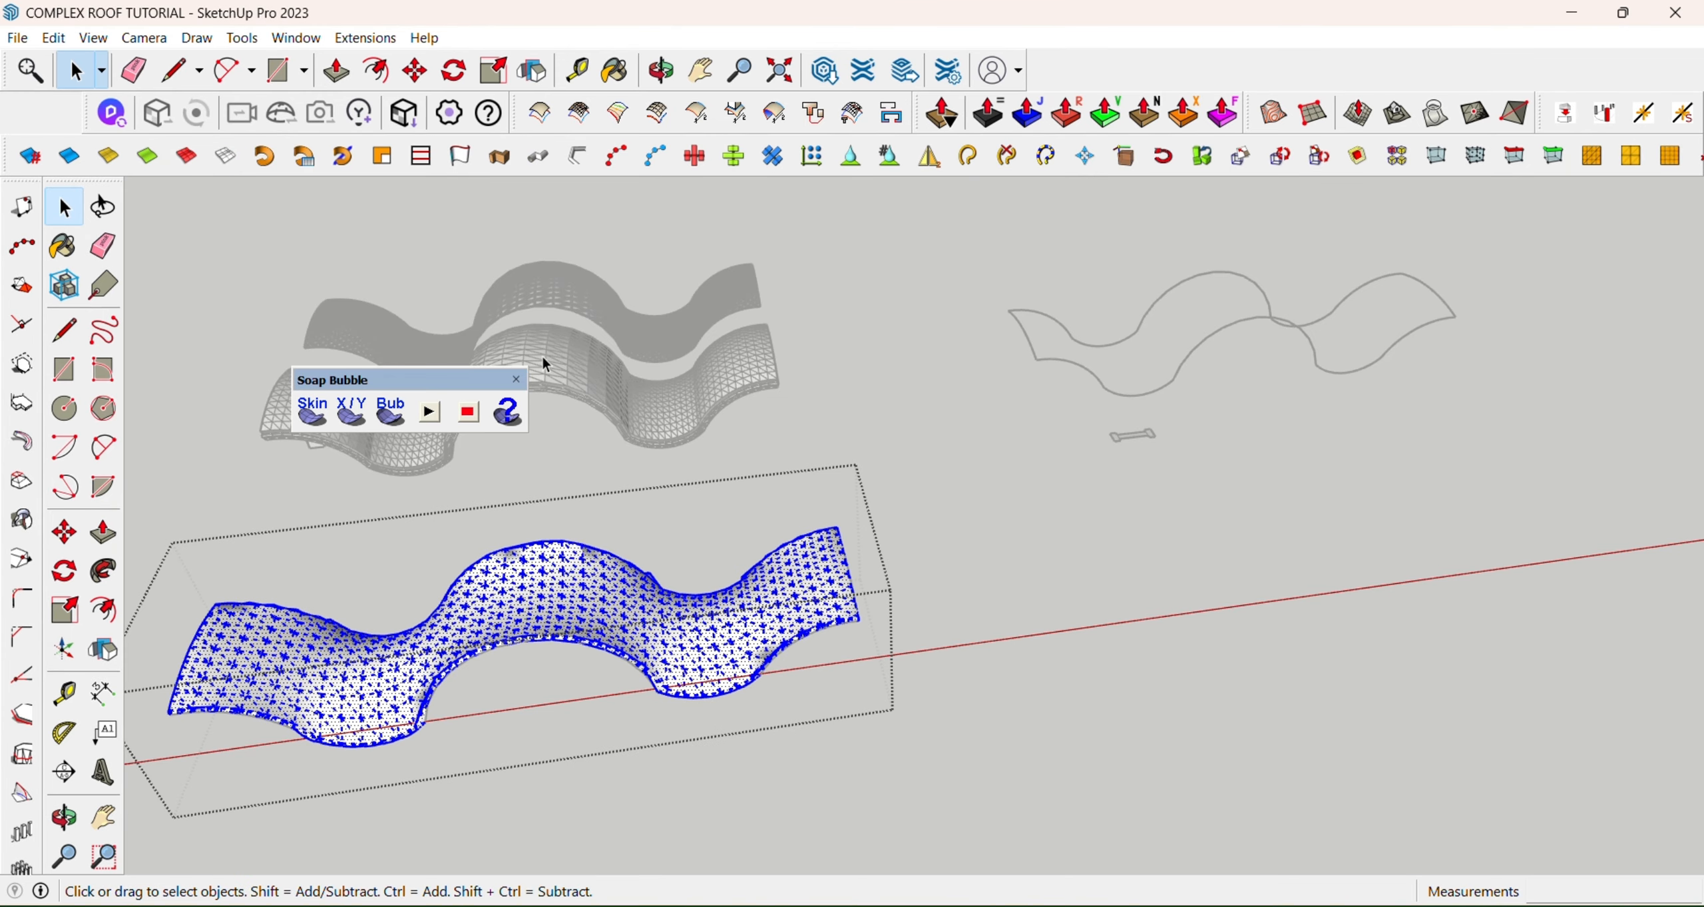
pyautogui.click(577, 155)
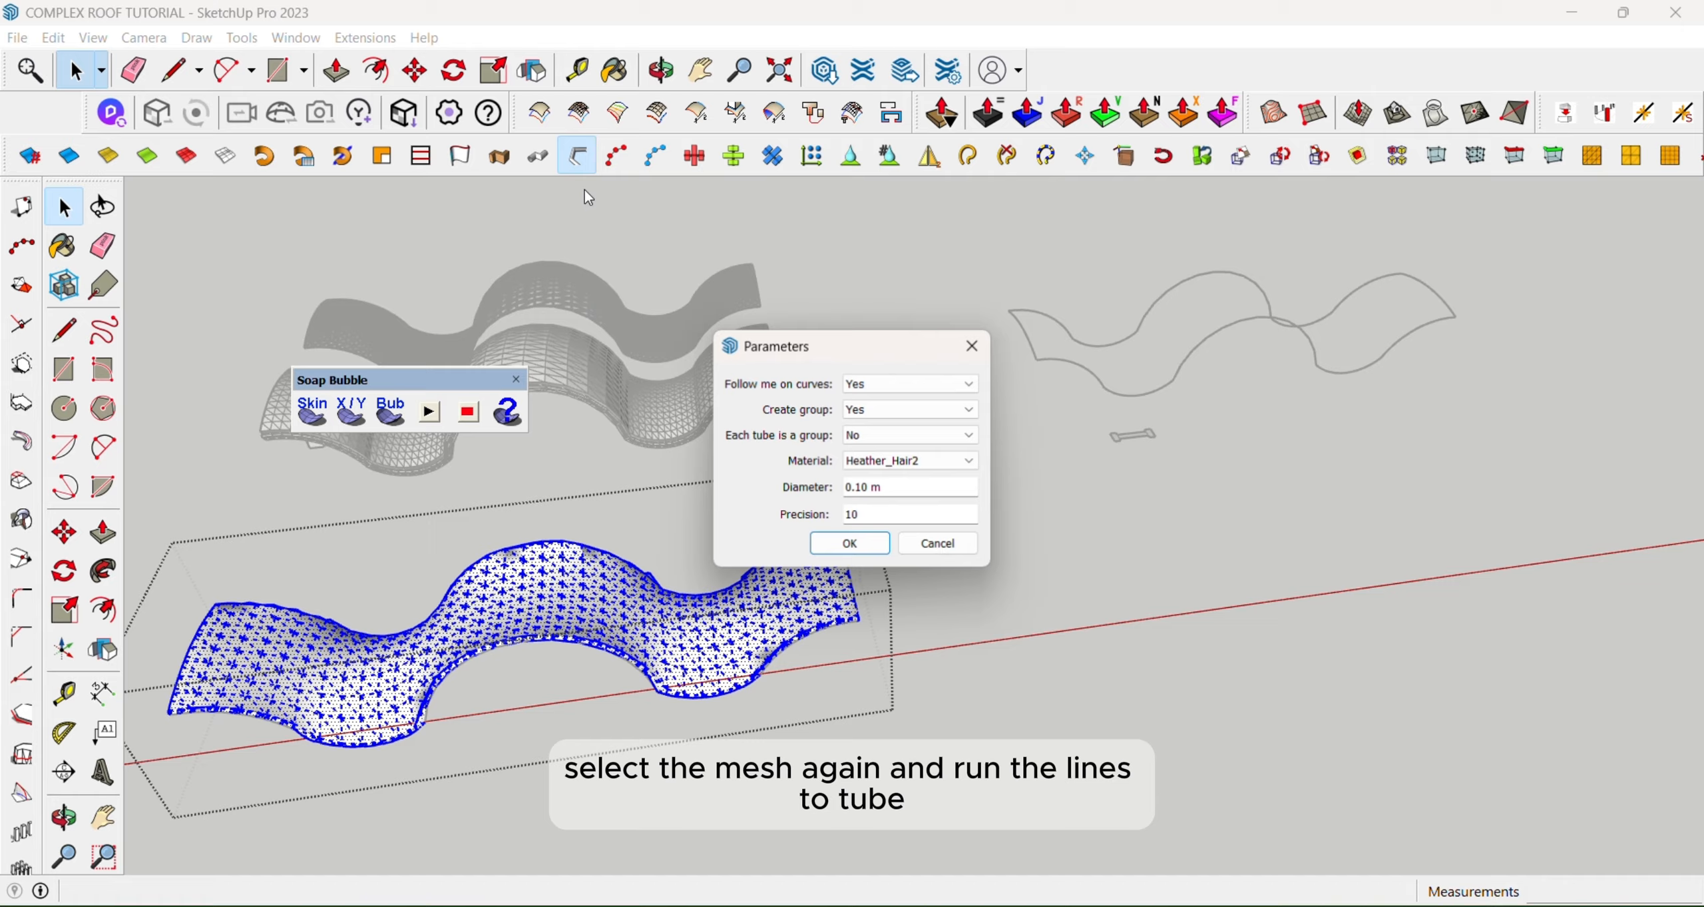
pyautogui.click(849, 544)
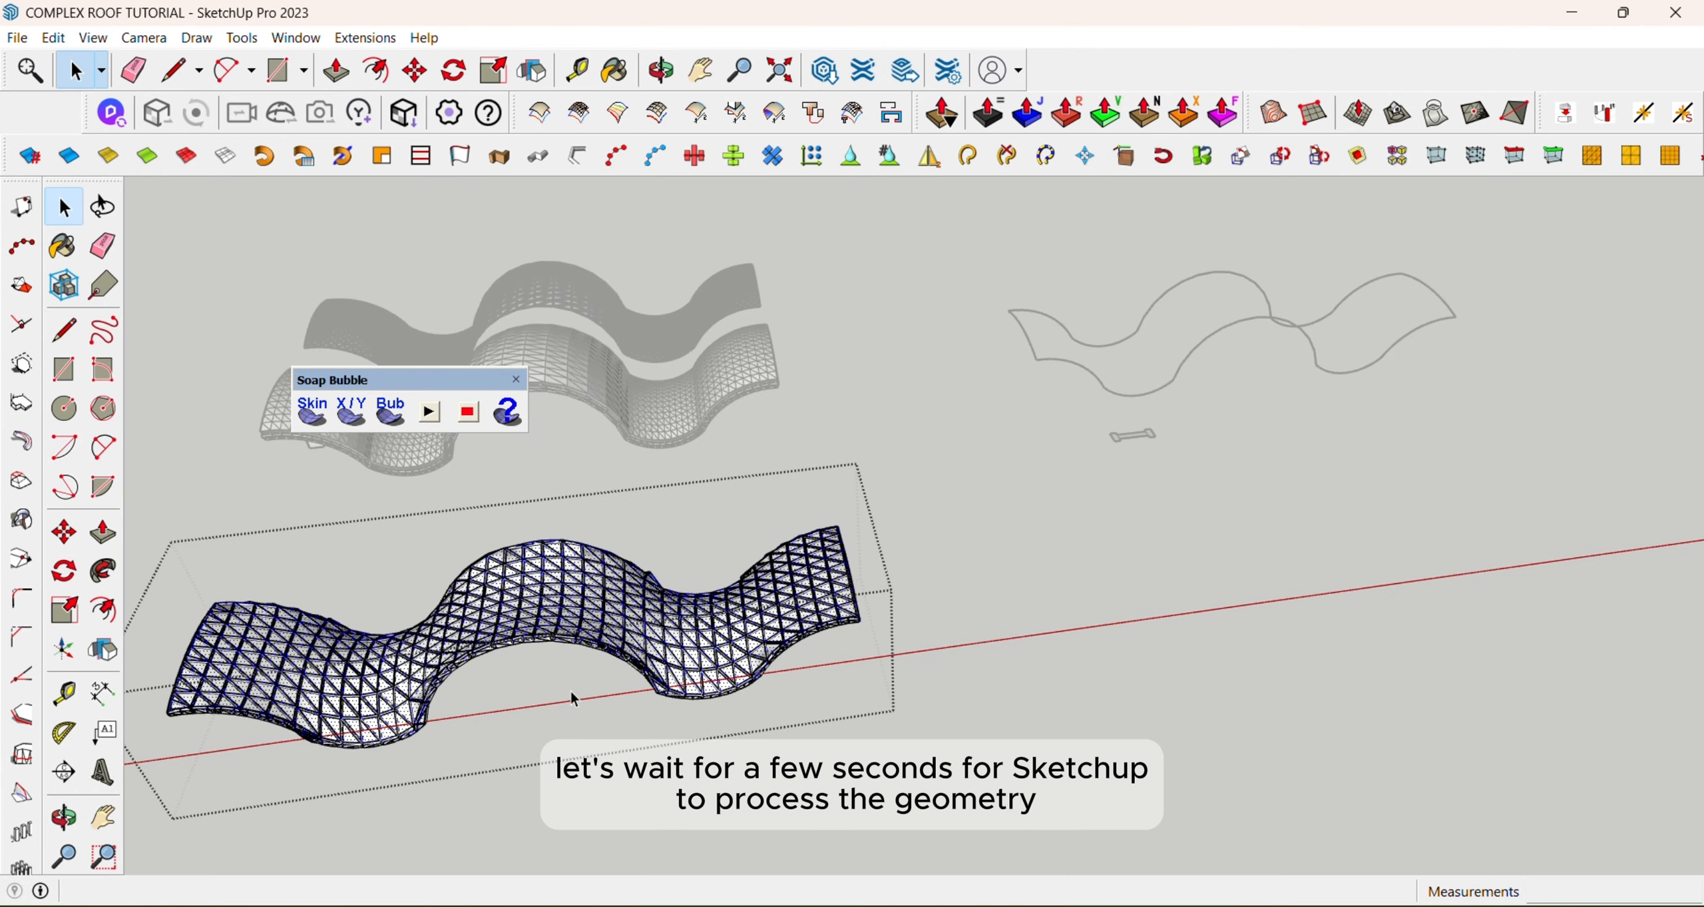
# Examine the generated tube framework along the surface and open edge of the wavy roof
pyautogui.scroll(1, 575, 697)
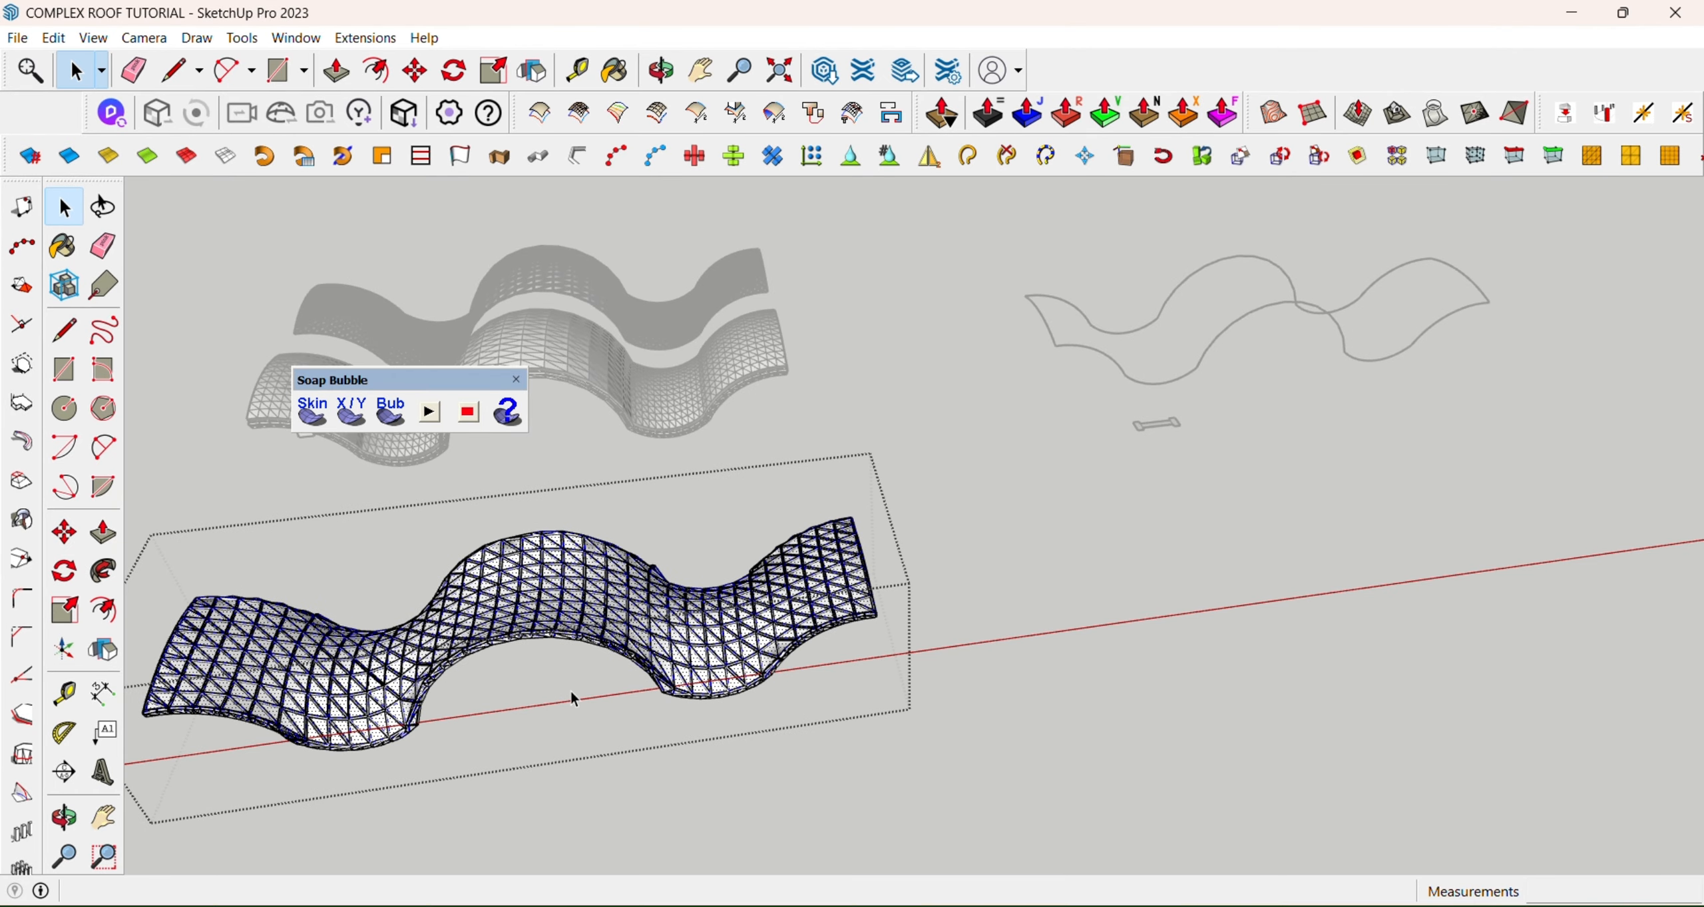
pyautogui.scroll(5, 571, 696)
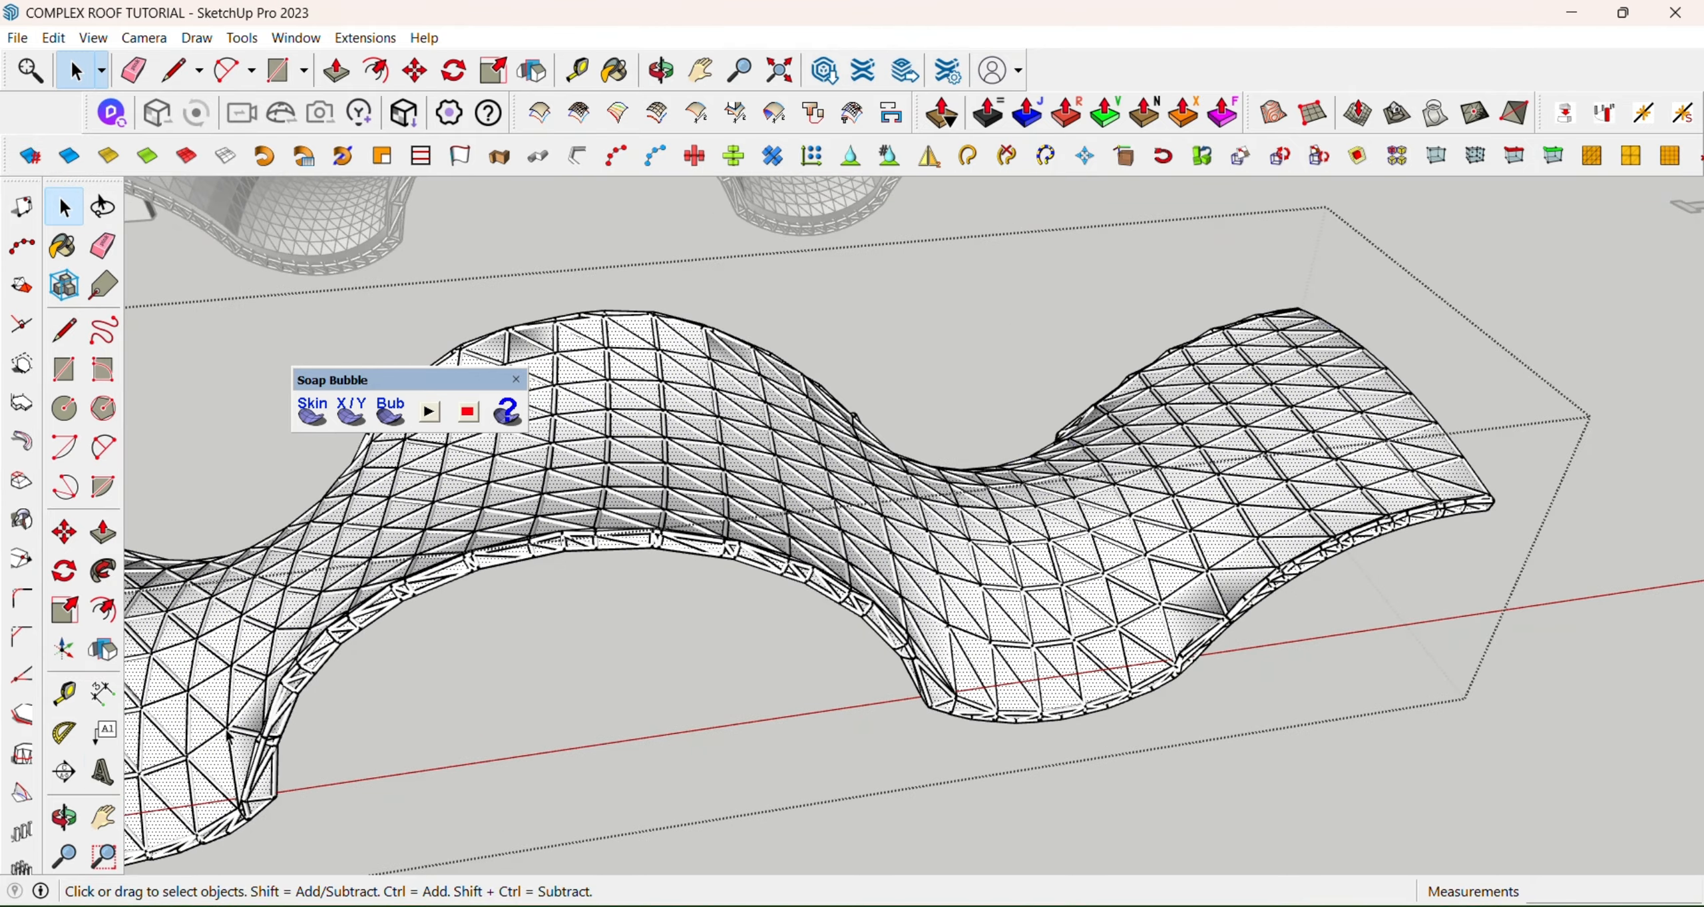
pyautogui.click(65, 818)
pyautogui.moveTo(520, 552); pyautogui.dragTo(724, 512)
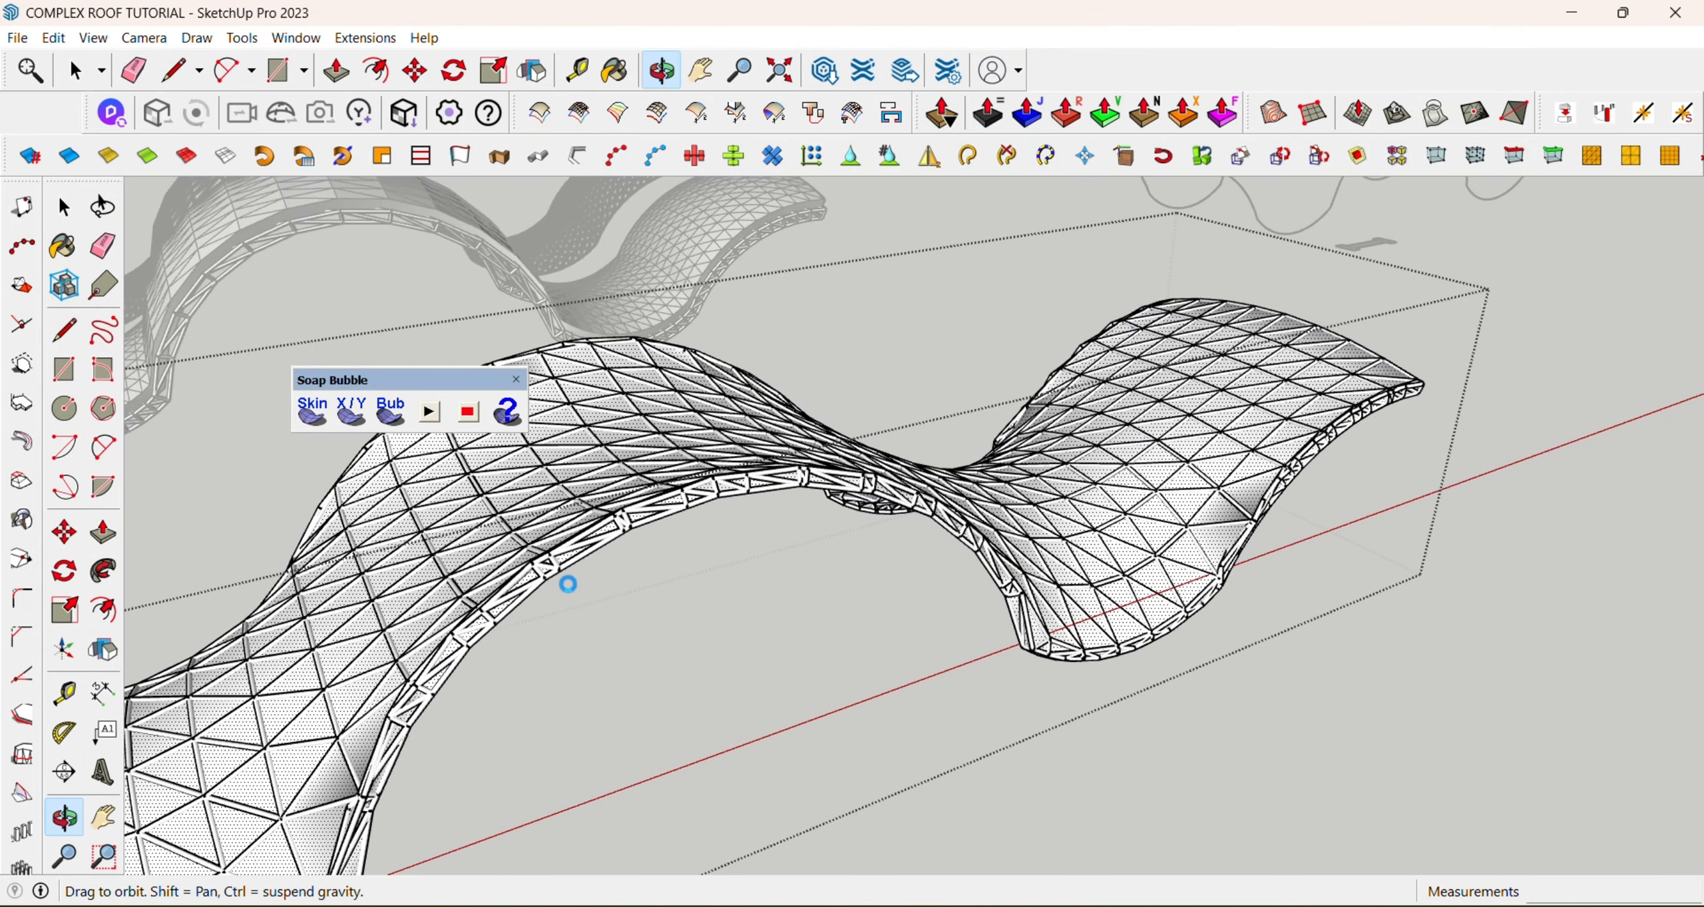
pyautogui.scroll(-3, 567, 583)
pyautogui.moveTo(563, 579); pyautogui.dragTo(670, 655)
pyautogui.click(64, 207)
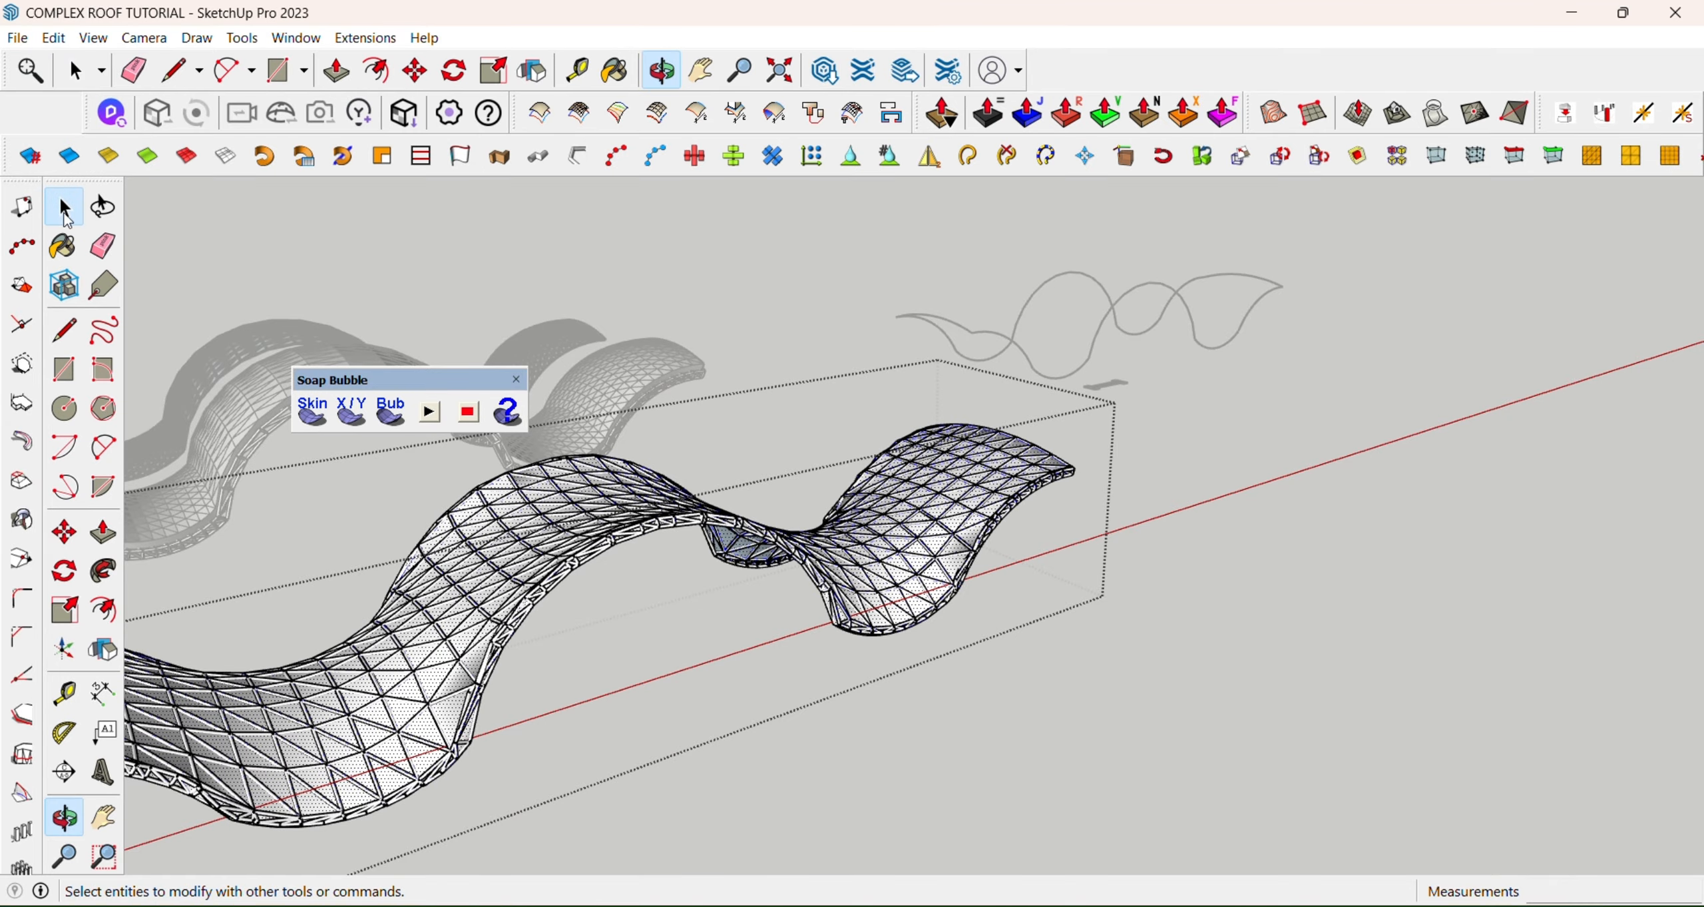
pyautogui.scroll(2, 692, 599)
# Move the selected smooth roof skin up about 0.74 m above the tube framework and close the group
pyautogui.click(64, 533)
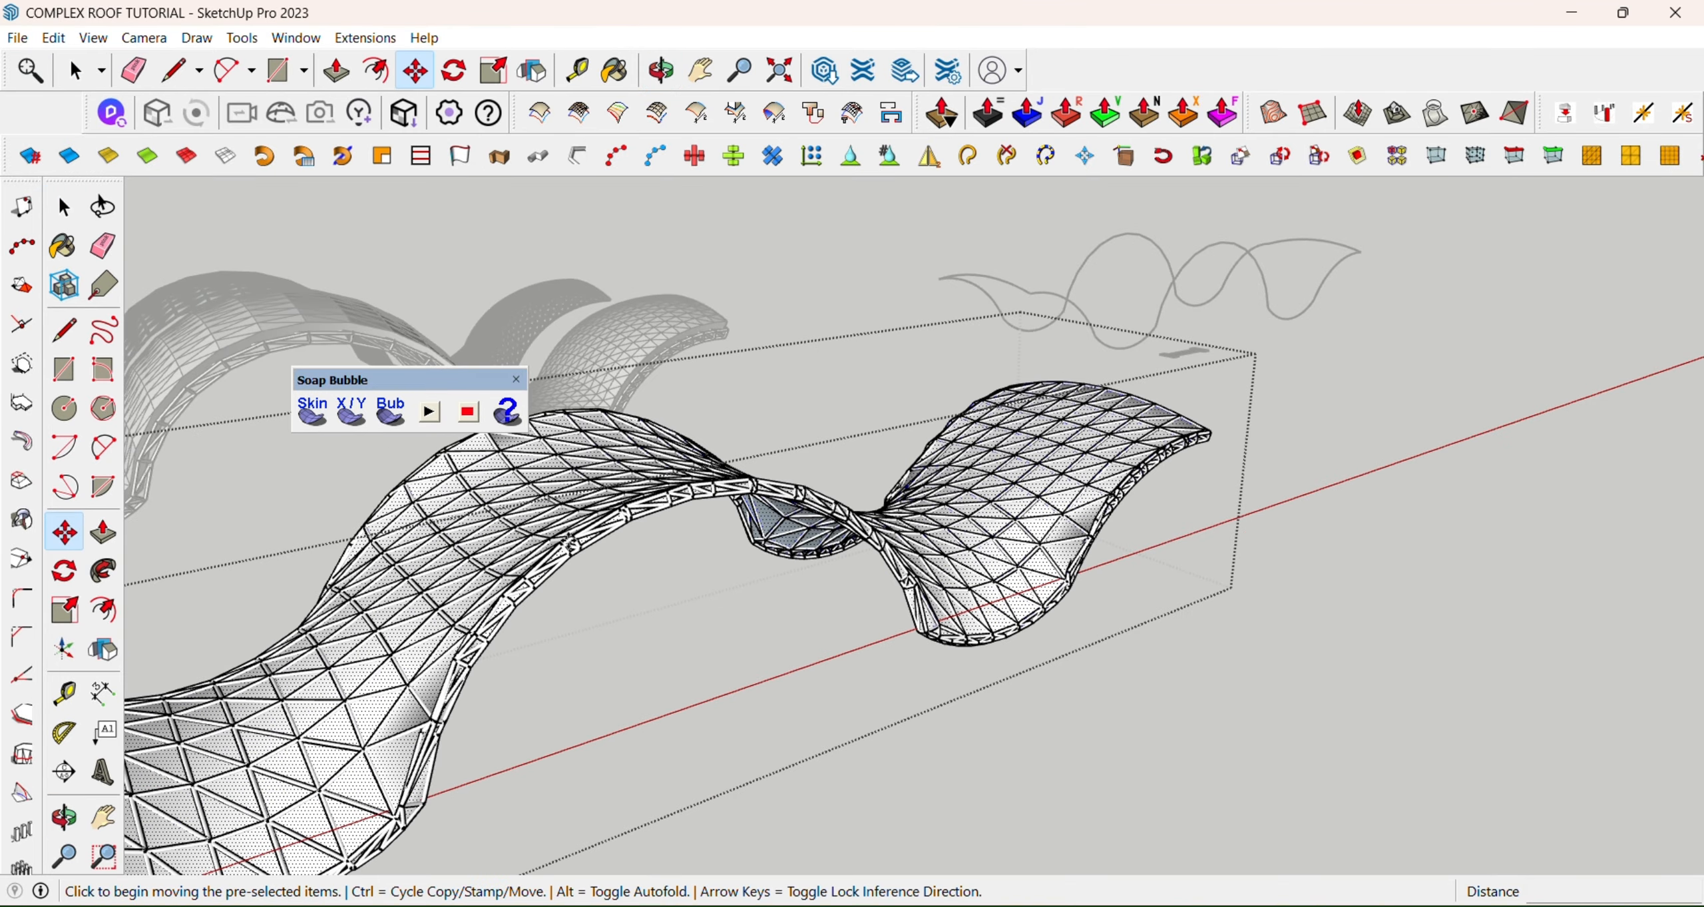
pyautogui.click(606, 534)
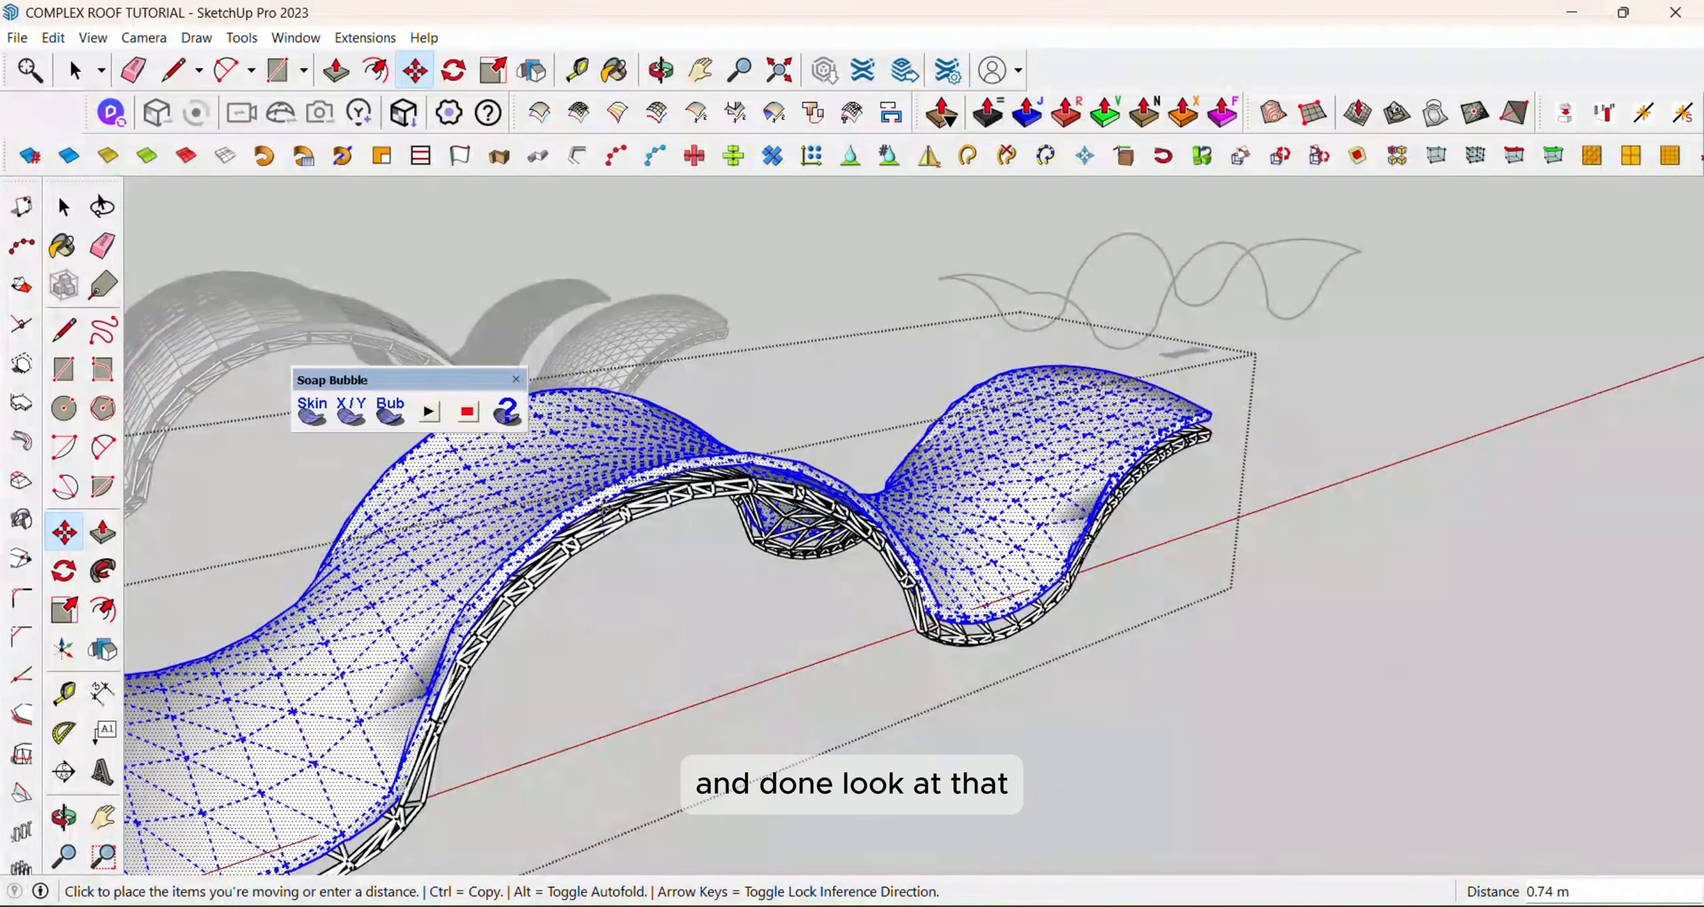
pyautogui.click(603, 514)
pyautogui.scroll(-2, 689, 636)
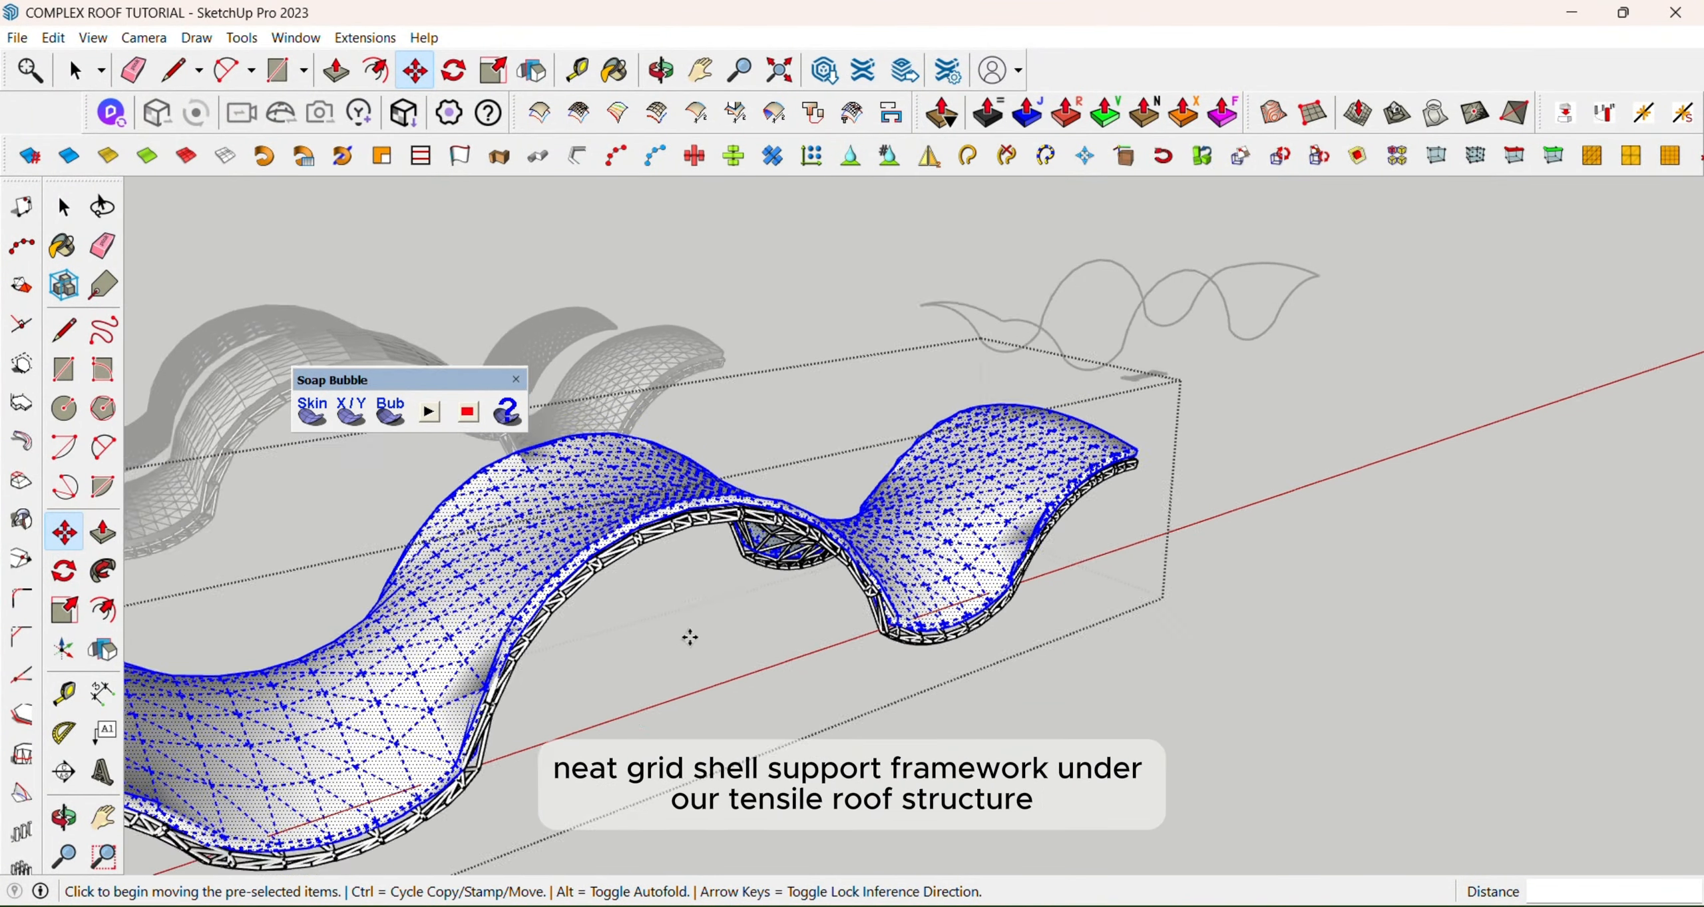
pyautogui.scroll(-2, 386, 619)
pyautogui.click(53, 221)
pyautogui.click(1086, 578)
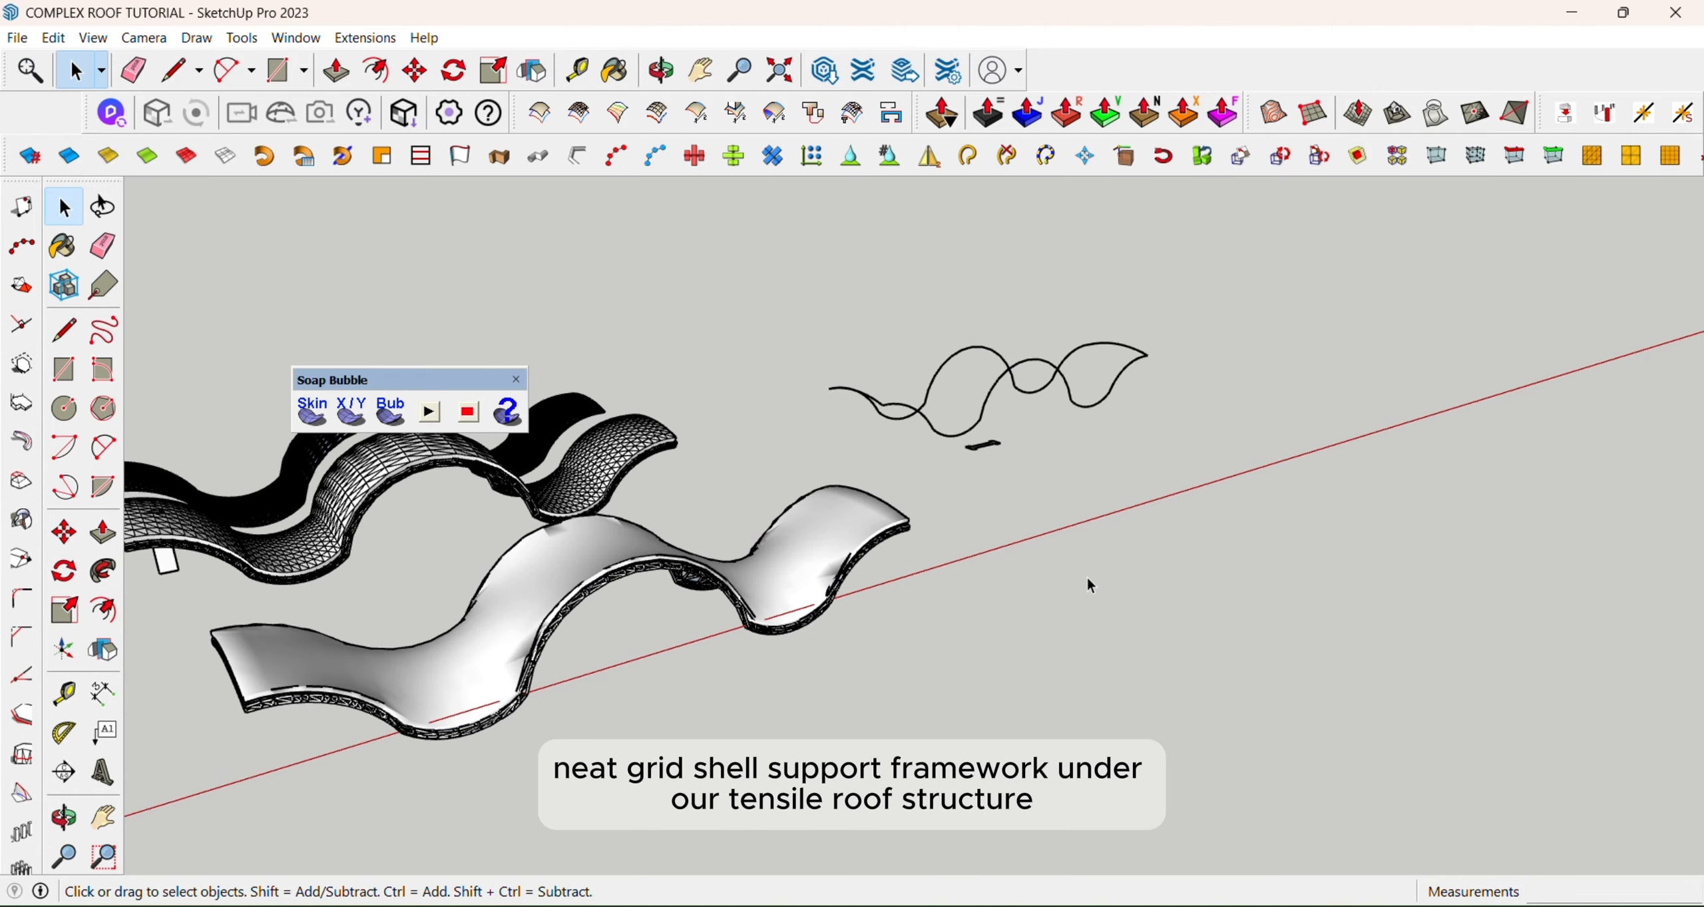